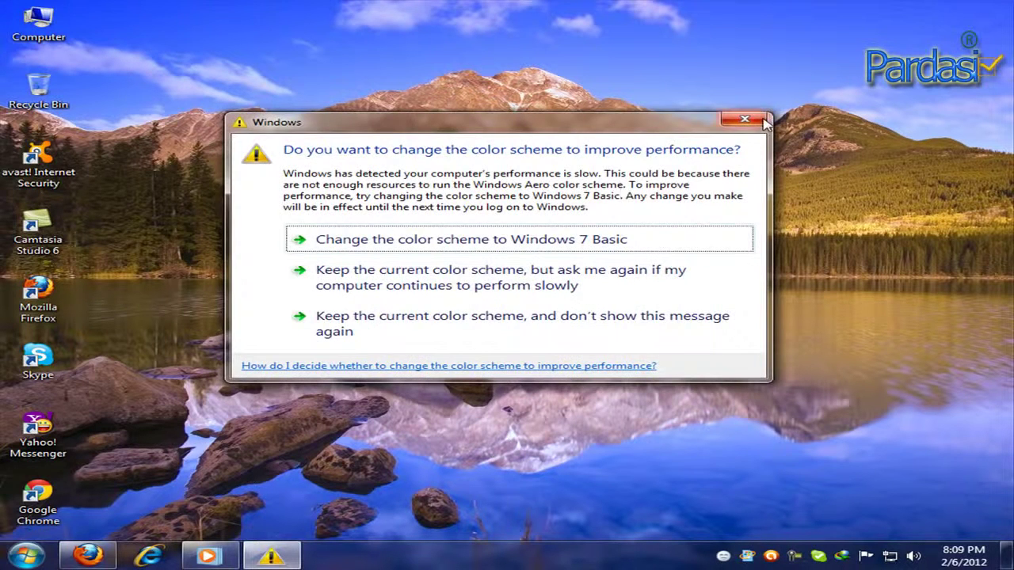
# Close the Windows 7 Basic colour-scheme performance prompt.
pyautogui.click(744, 119)
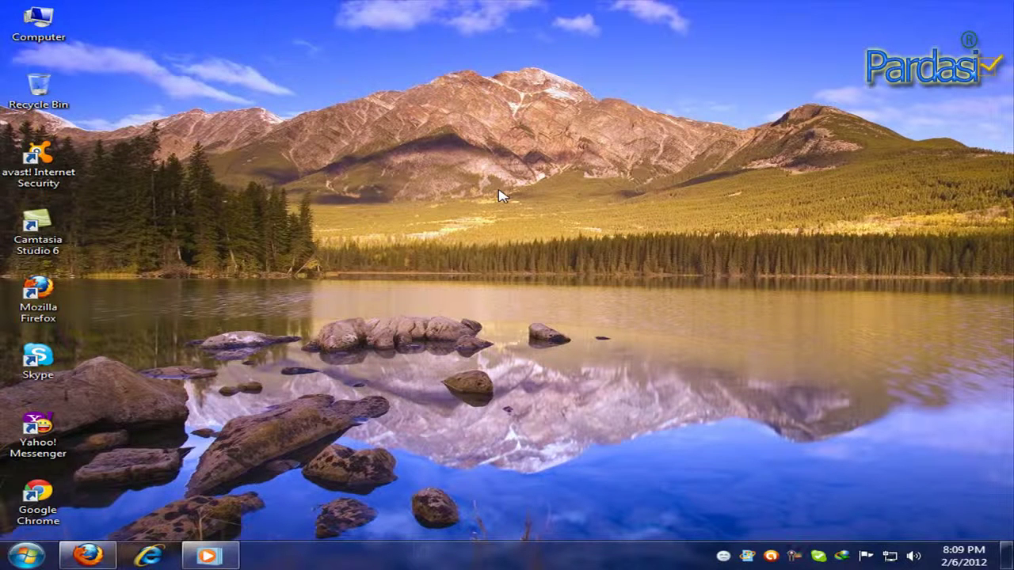
# Browse from Computer to Local Disk (D:)\rar\AutoCAD 2004.
pyautogui.doubleClick(40, 24)
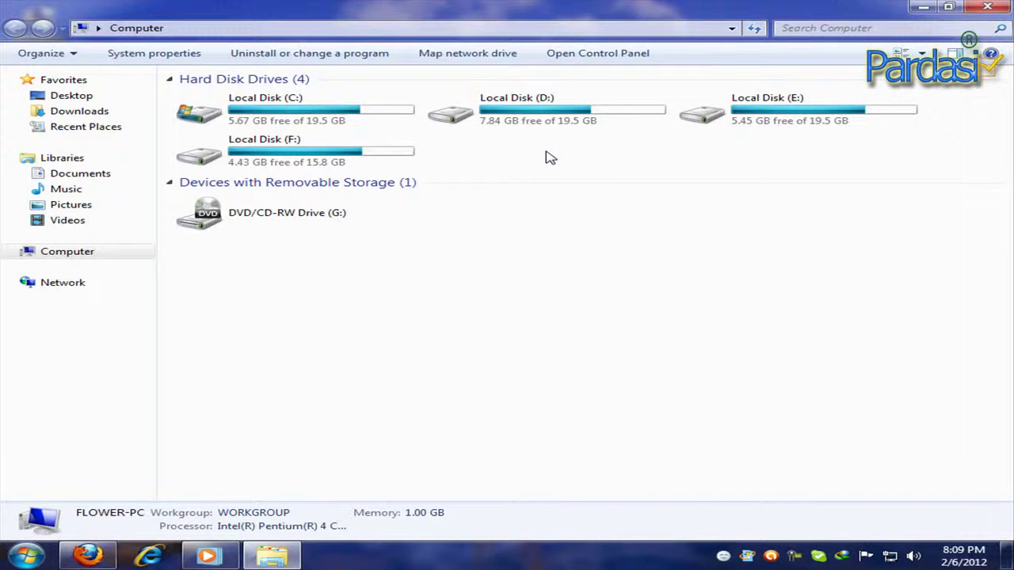
pyautogui.doubleClick(516, 118)
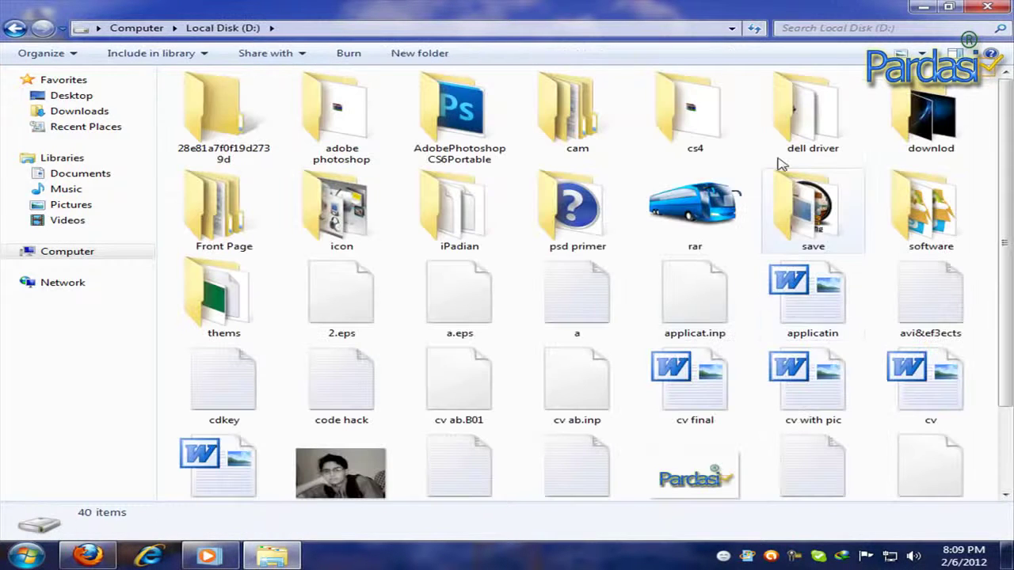
pyautogui.doubleClick(693, 207)
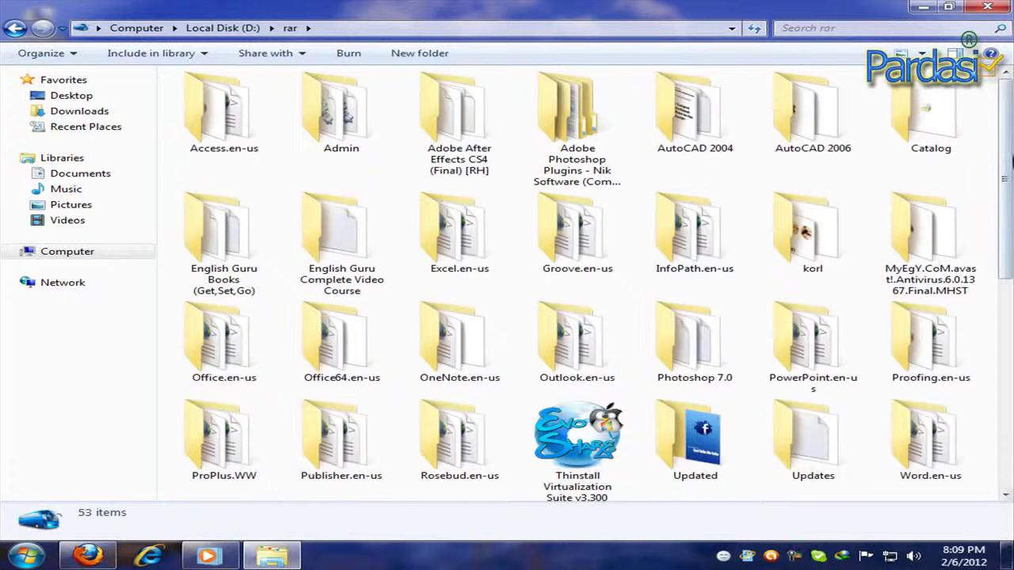
pyautogui.scroll(-1, 831, 150)
pyautogui.scroll(-1, 832, 151)
pyautogui.scroll(2, 832, 151)
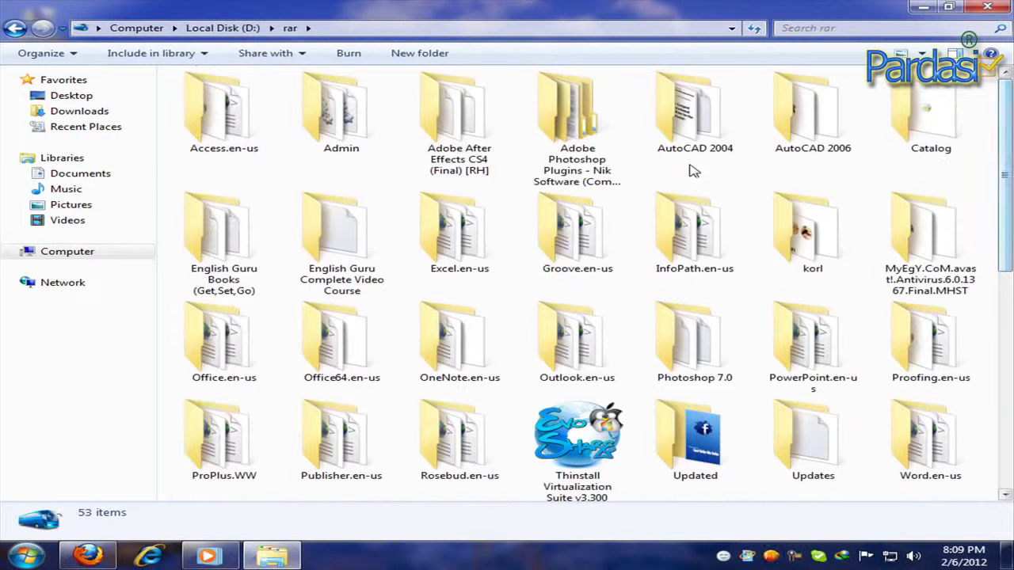
pyautogui.doubleClick(686, 151)
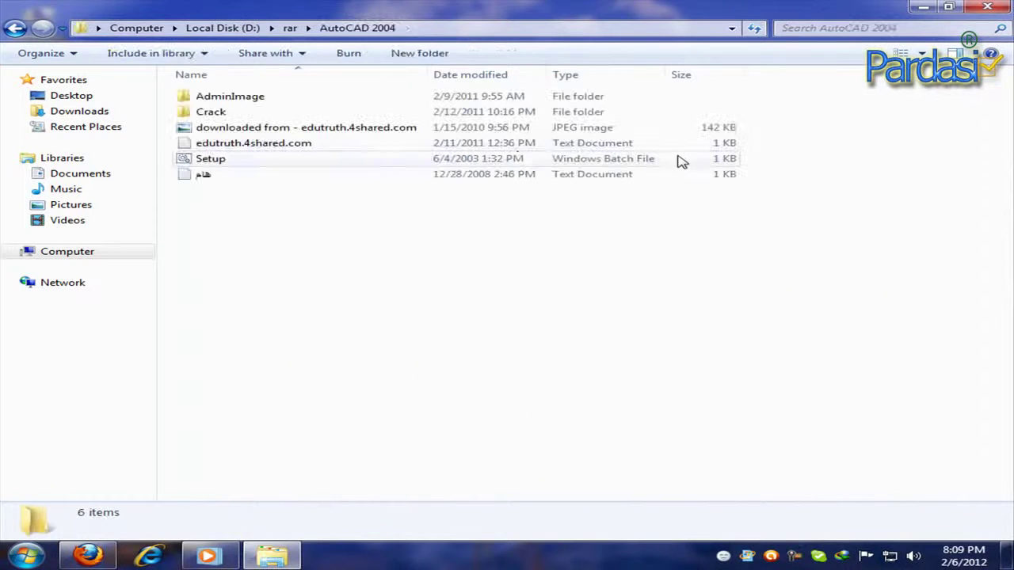
# Run the AutoCAD 2004 Setup file, minimizing Explorer and moving the console window aside.
pyautogui.doubleClick(188, 160)
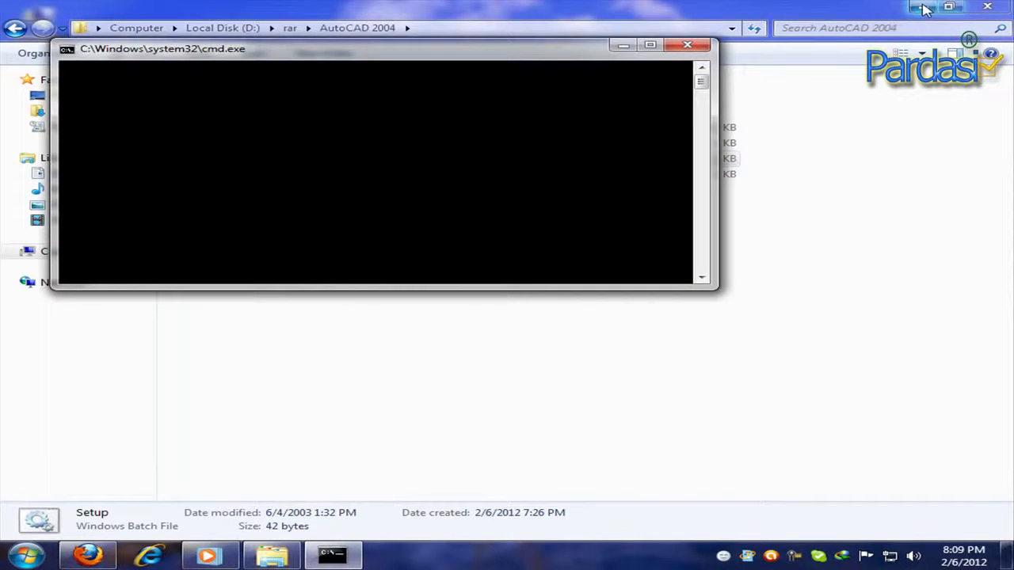
pyautogui.click(922, 8)
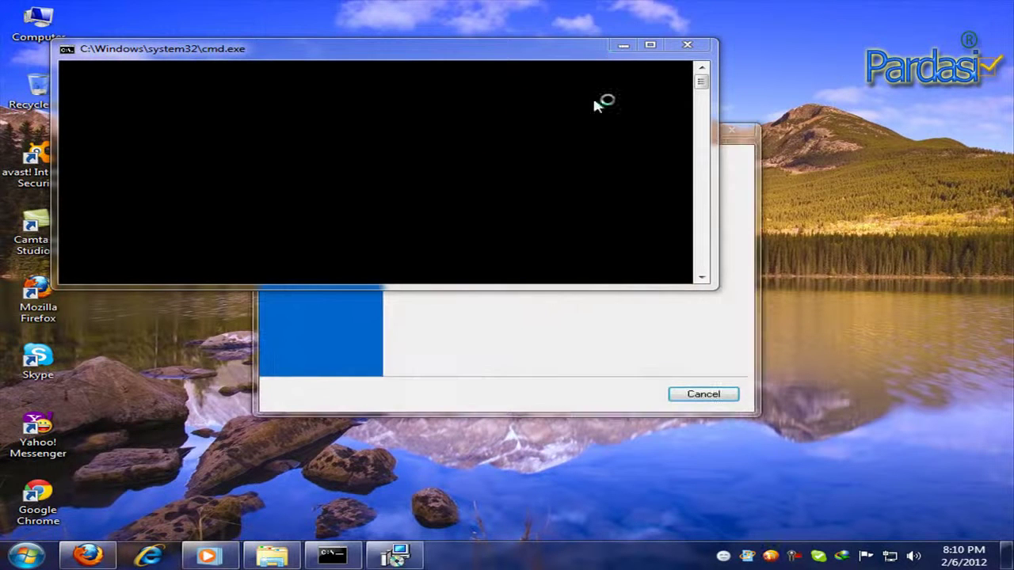
pyautogui.moveTo(529, 58)
pyautogui.mouseDown()
pyautogui.moveTo(600, 14)
pyautogui.moveTo(616, 22)
pyautogui.mouseUp()
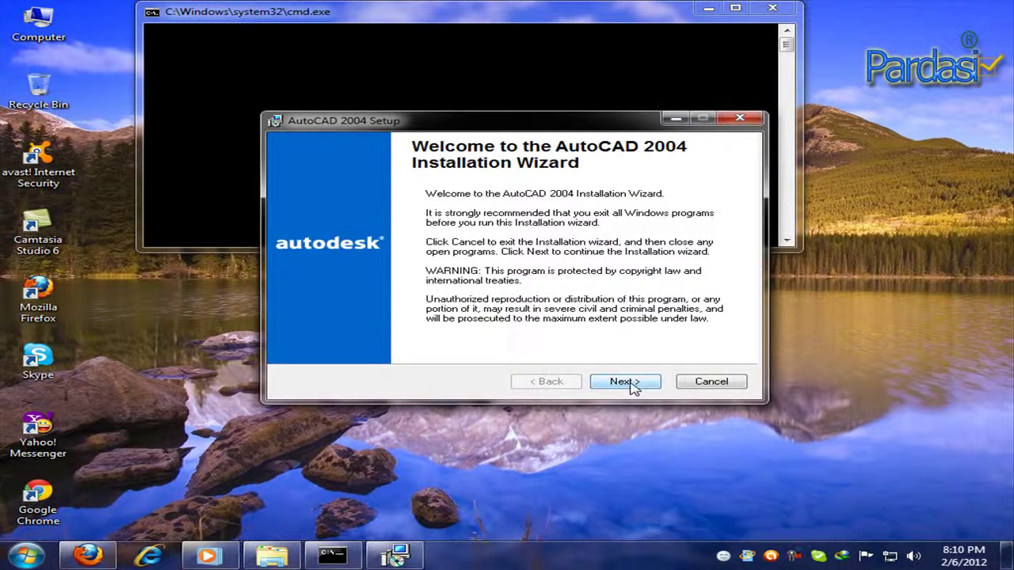
# Pass the welcome page, accept the licence agreement, and continue past the serial number page.
pyautogui.moveTo(532, 120); pyautogui.dragTo(552, 111)
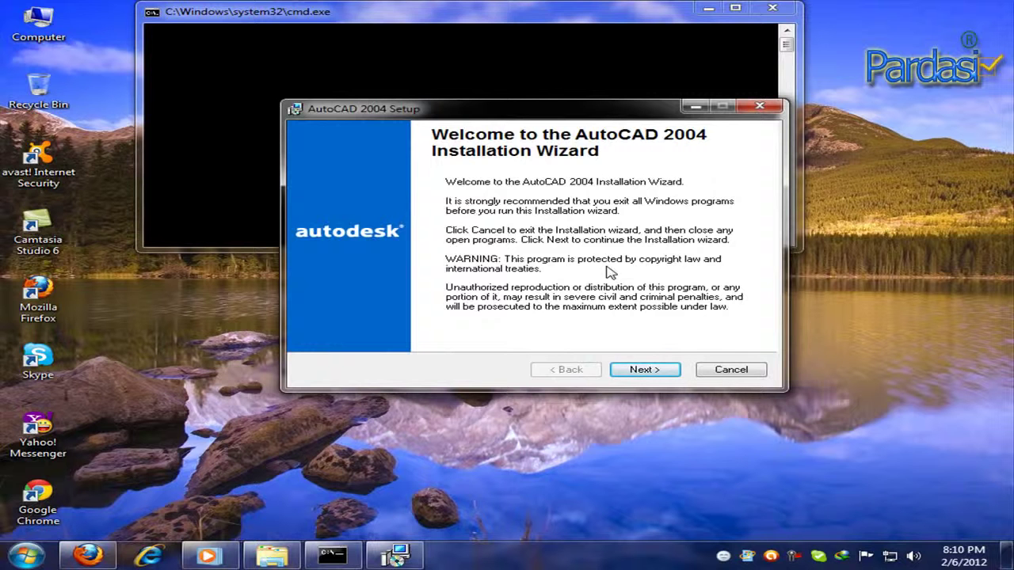
pyautogui.click(666, 373)
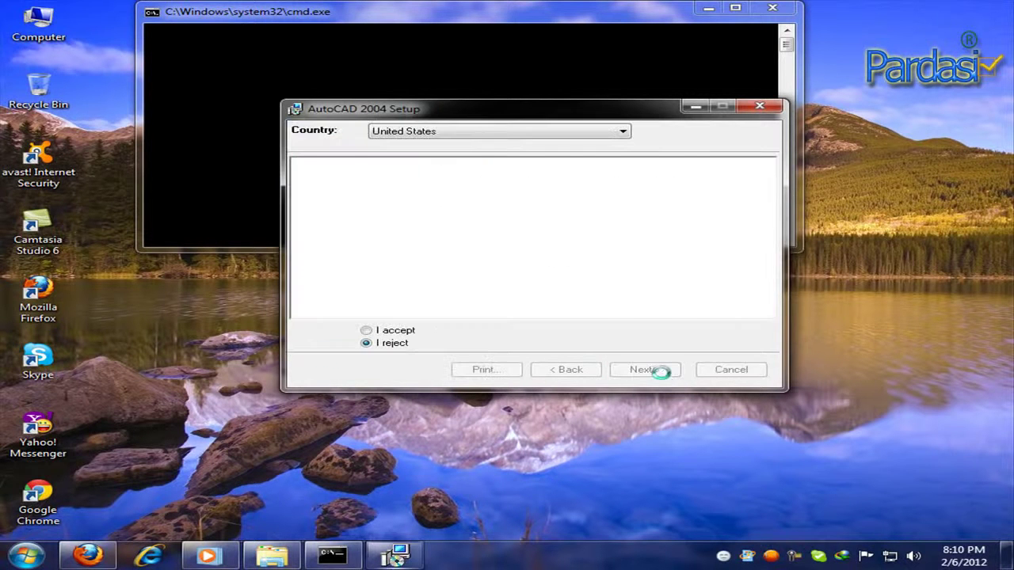
pyautogui.click(411, 333)
pyautogui.click(646, 373)
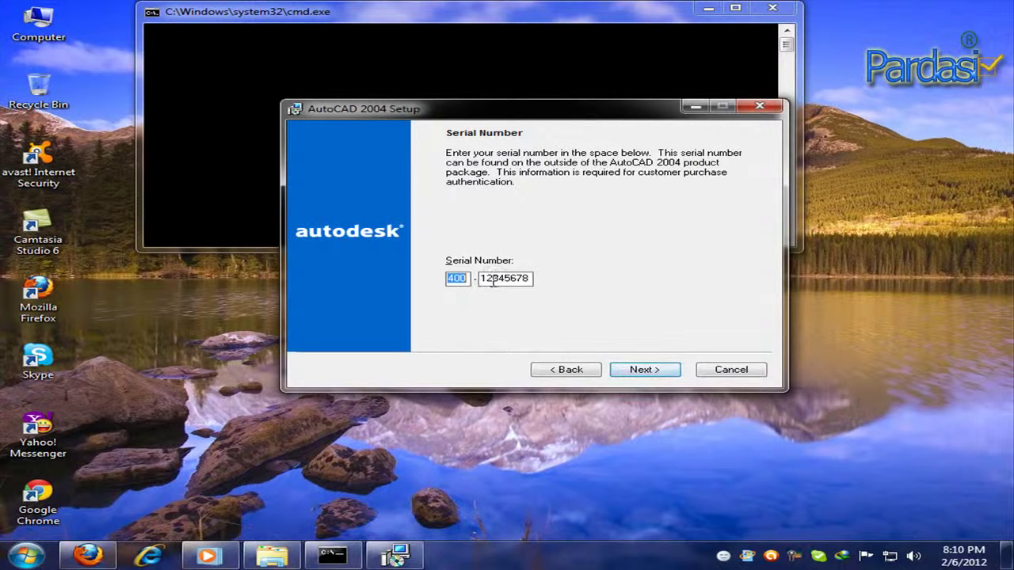
pyautogui.click(641, 370)
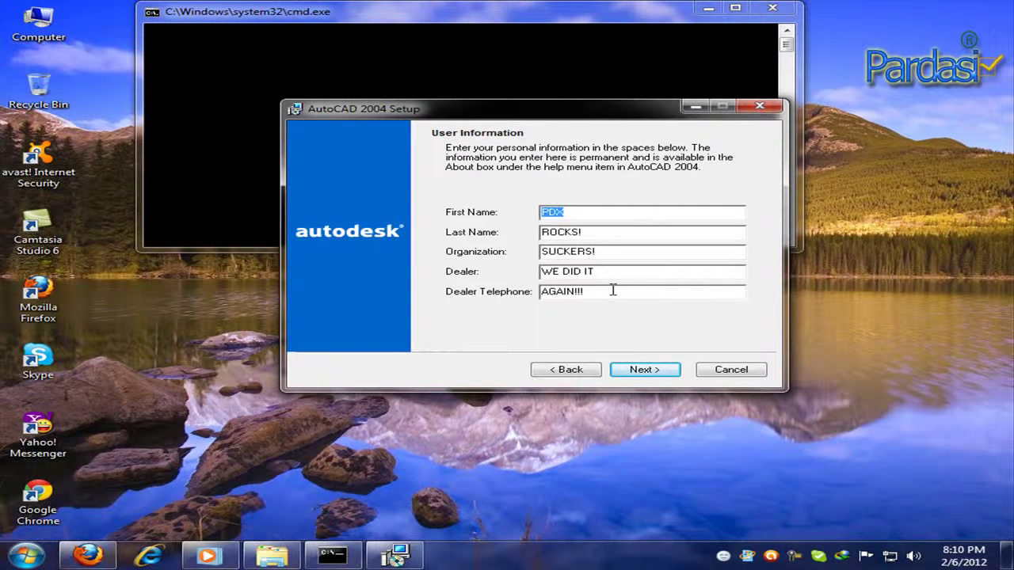
# Keep the user info, Compact type, default folder and shortcut options, then start installing.
pyautogui.click(641, 370)
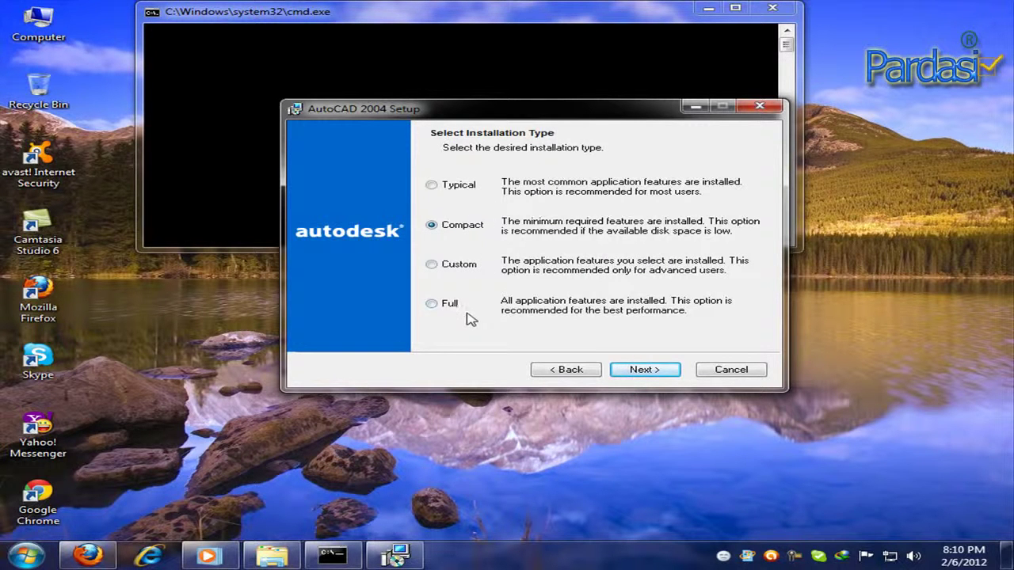
pyautogui.click(644, 374)
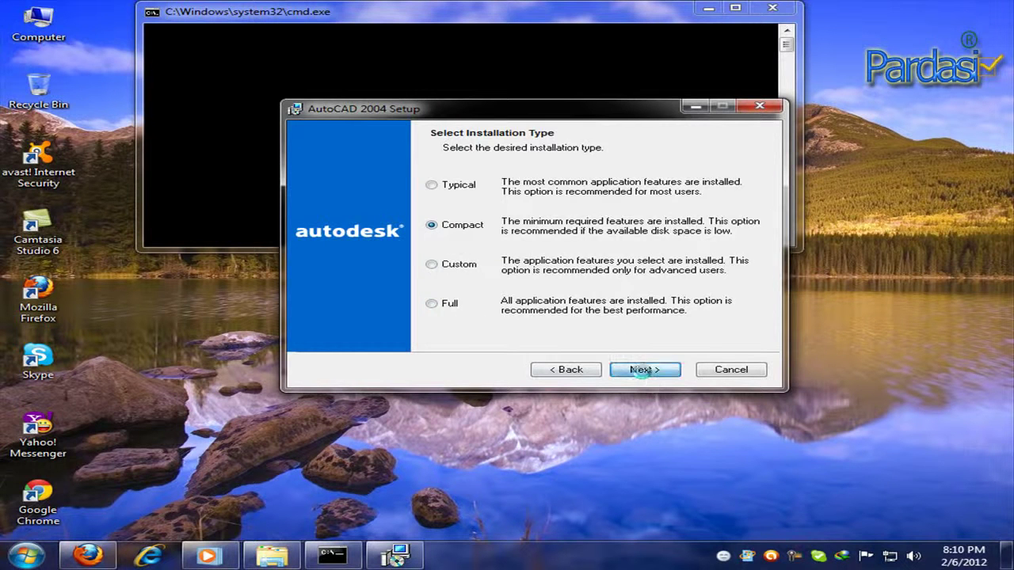
pyautogui.click(643, 373)
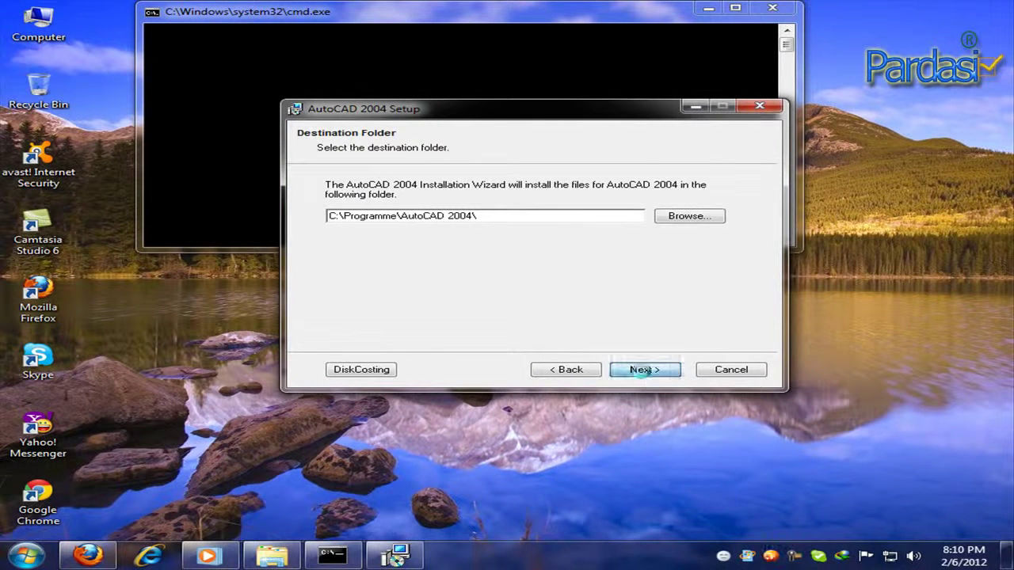
pyautogui.click(644, 373)
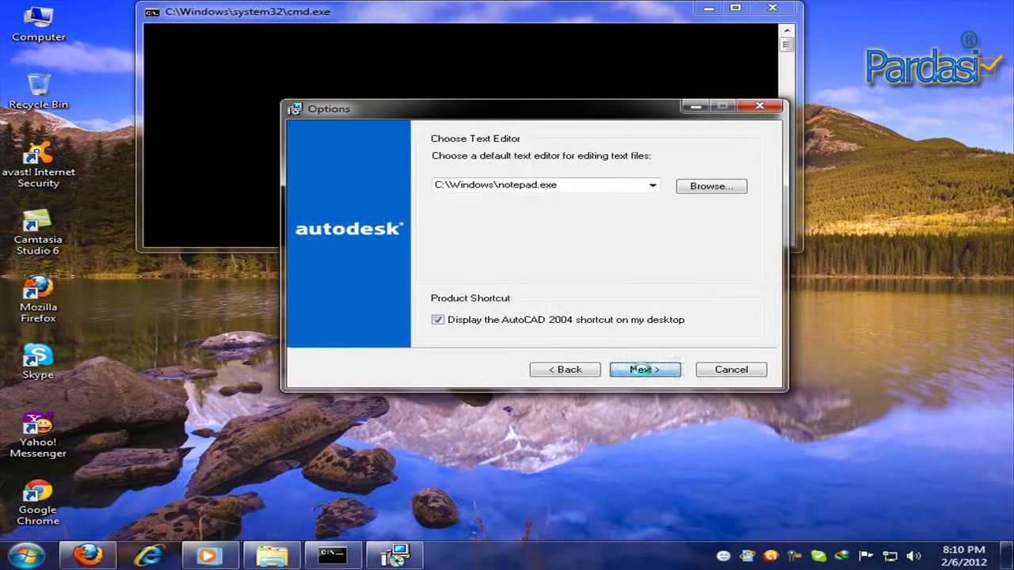
pyautogui.click(573, 371)
pyautogui.click(643, 372)
pyautogui.click(643, 372)
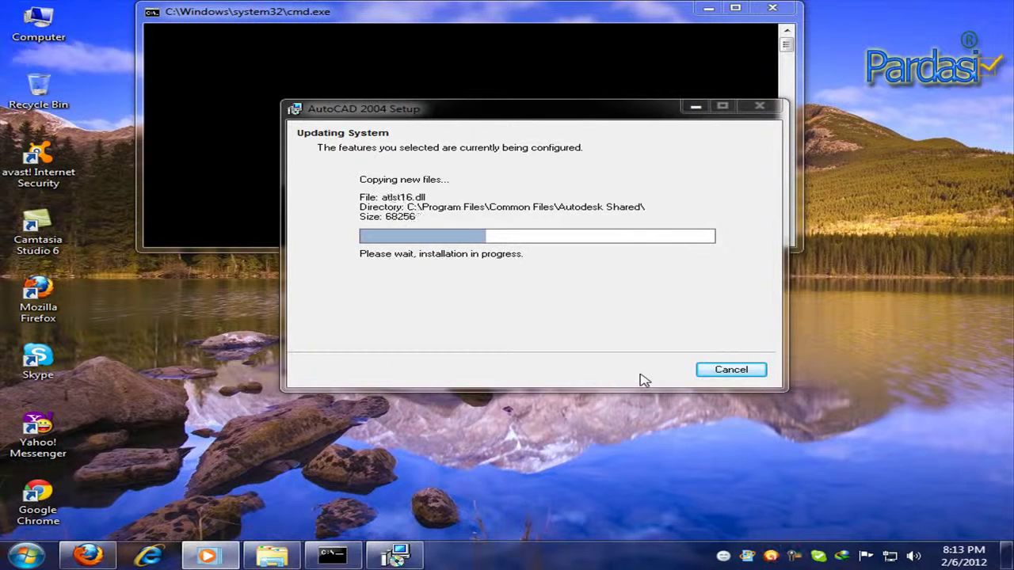
# Nudge the setup dialog higher while the Updating System progress runs to completion.
pyautogui.moveTo(540, 116)
pyautogui.mouseDown()
pyautogui.moveTo(526, 107)
pyautogui.moveTo(587, 99)
pyautogui.moveTo(546, 100)
pyautogui.mouseUp()
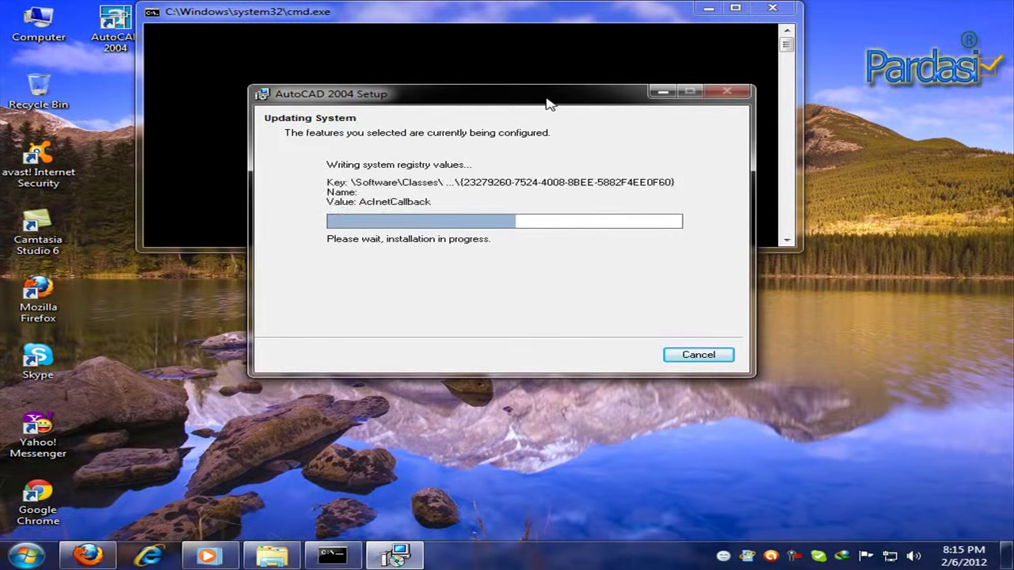
pyautogui.moveTo(549, 100); pyautogui.dragTo(546, 83)
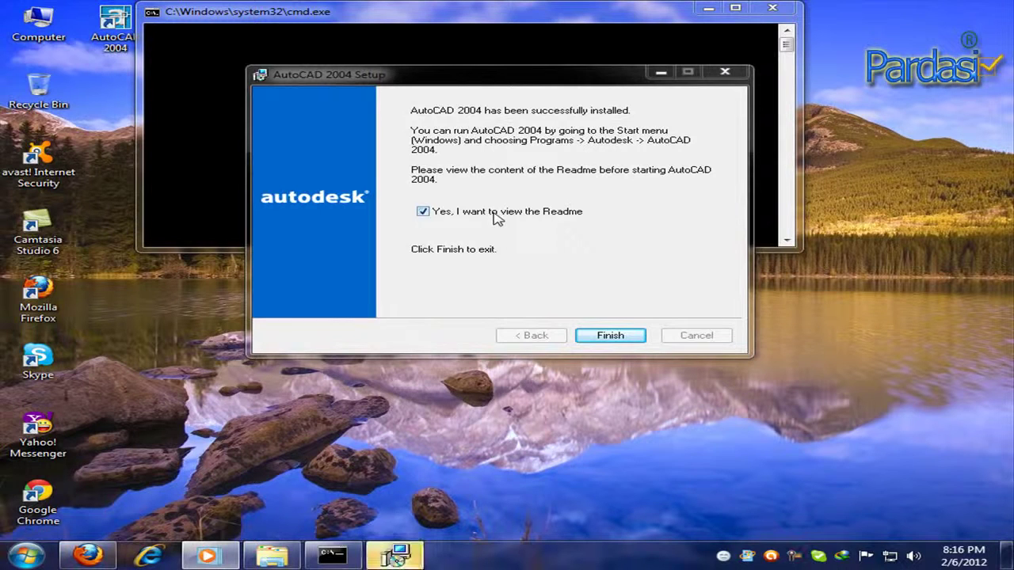
# Untick 'Yes, I want to view the Readme' and finish the AutoCAD 2004 installer.
pyautogui.click(494, 213)
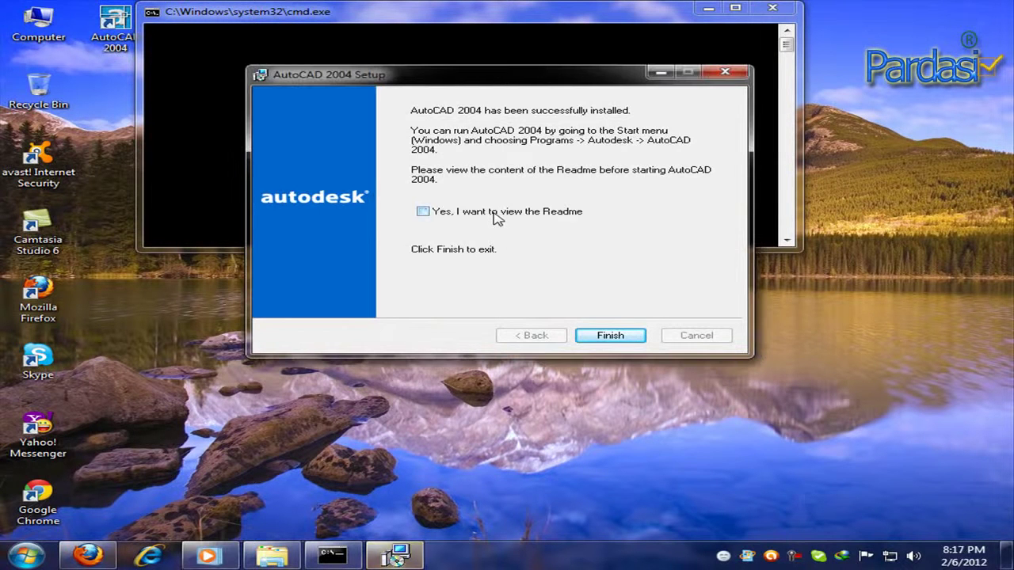
pyautogui.click(610, 337)
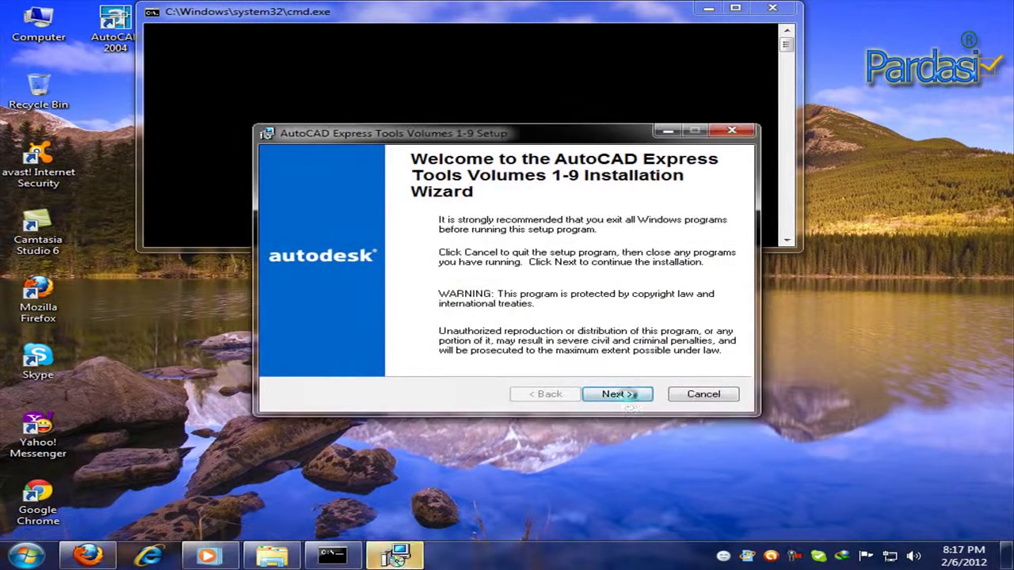
# Accept the Express Tools licence, install Volumes 1-9, and finish the wizard.
pyautogui.click(625, 394)
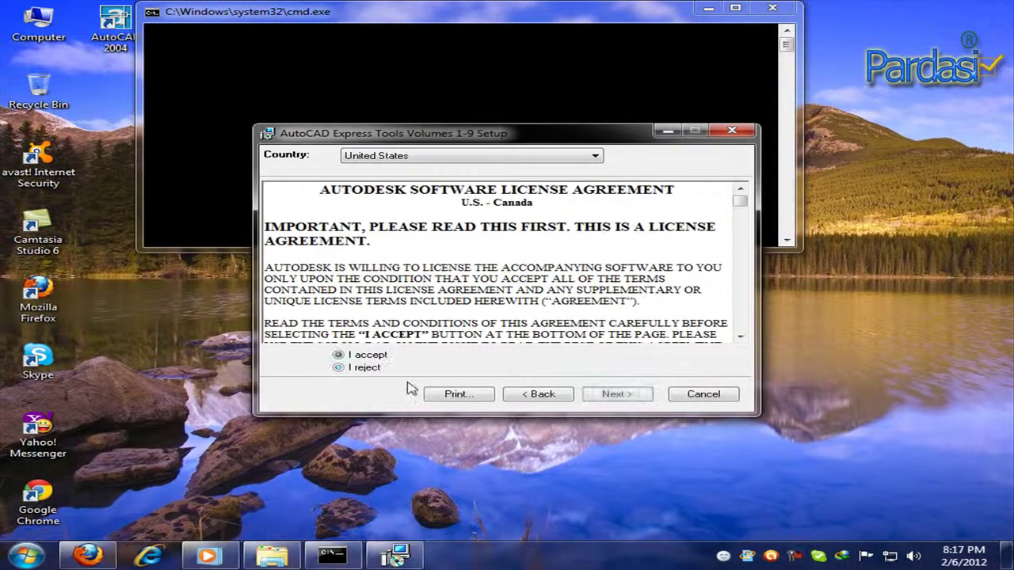
pyautogui.click(602, 400)
pyautogui.click(614, 402)
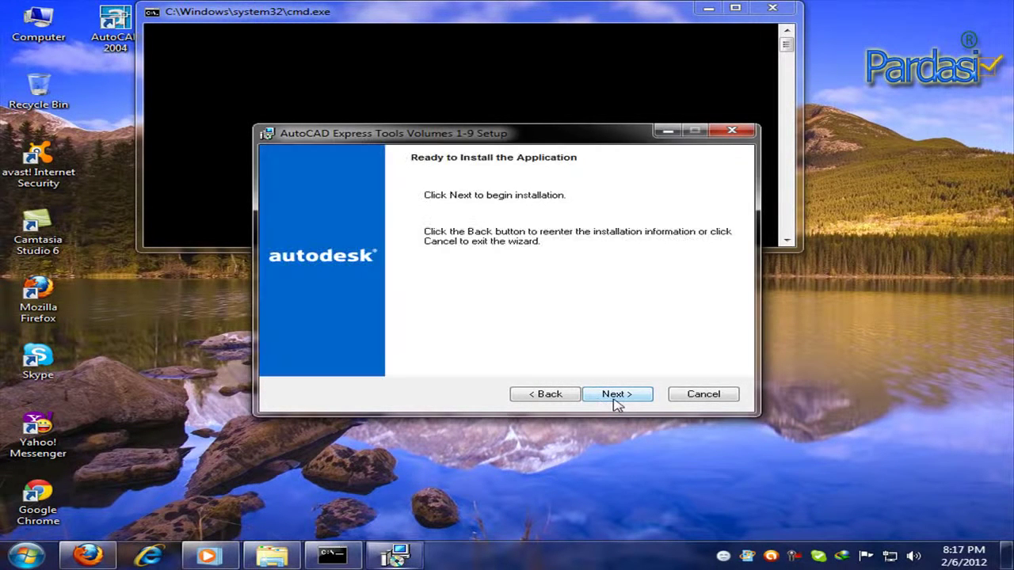
pyautogui.click(617, 400)
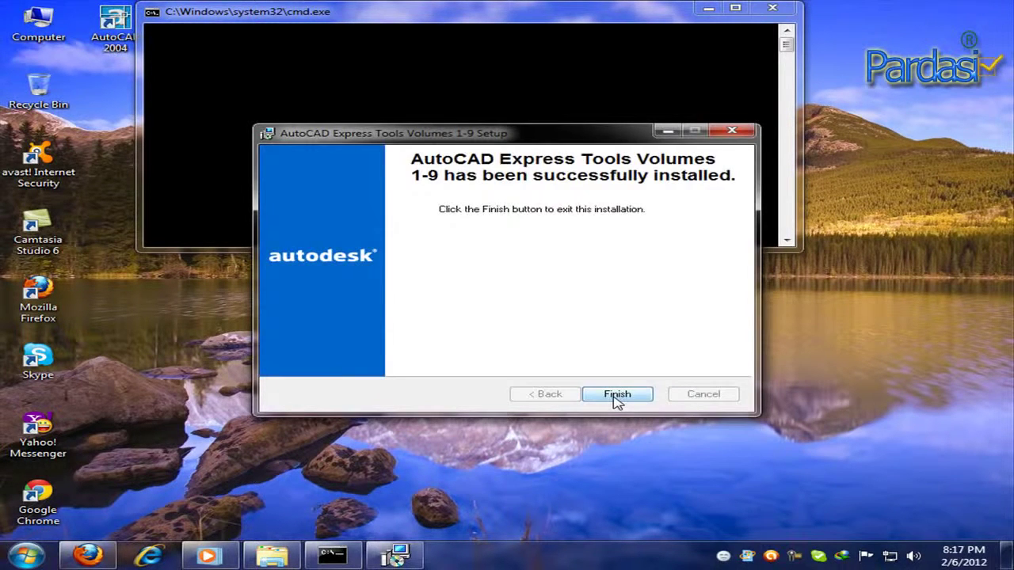
pyautogui.click(617, 394)
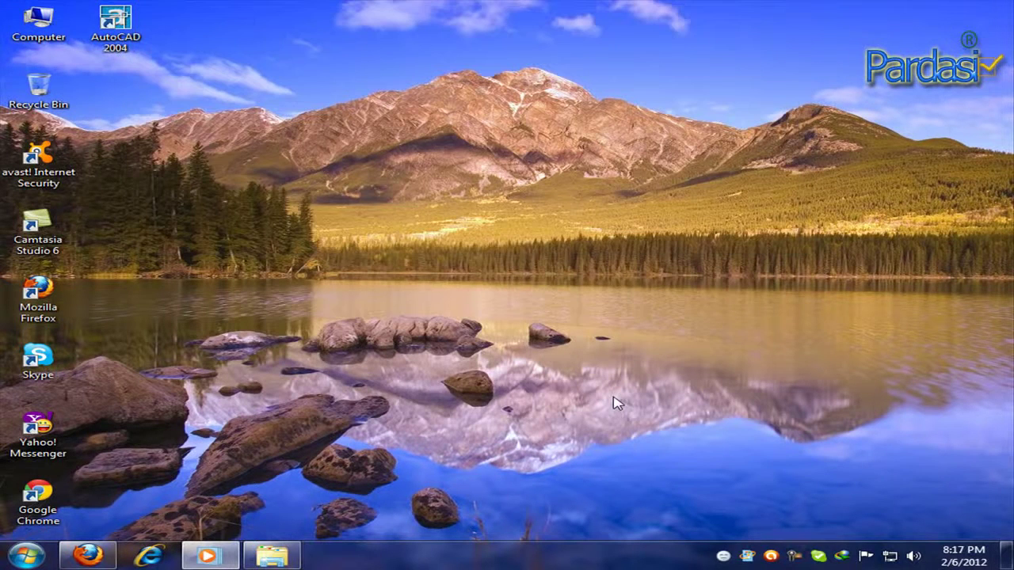
pyautogui.rightClick(422, 198)
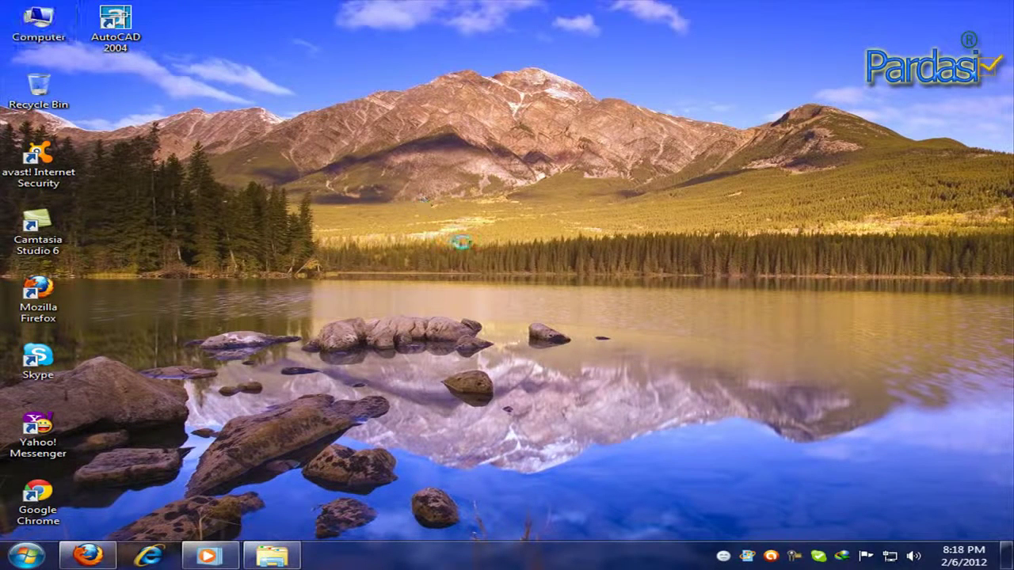
pyautogui.click(473, 242)
pyautogui.rightClick(447, 242)
pyautogui.click(475, 283)
pyautogui.rightClick(443, 250)
pyautogui.click(497, 291)
pyautogui.rightClick(419, 210)
pyautogui.click(473, 256)
pyautogui.rightClick(412, 190)
pyautogui.click(442, 224)
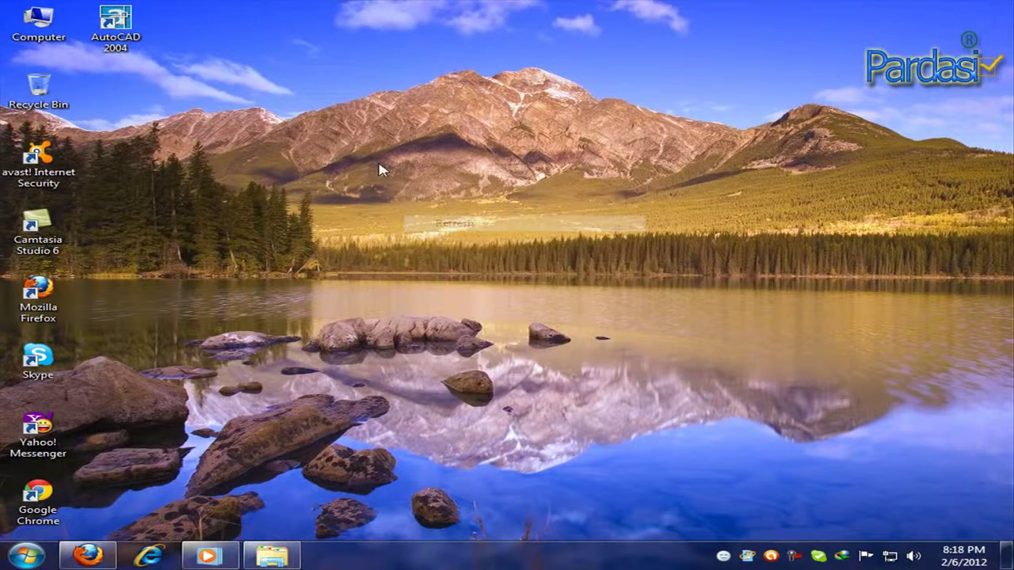
pyautogui.rightClick(377, 165)
pyautogui.click(421, 205)
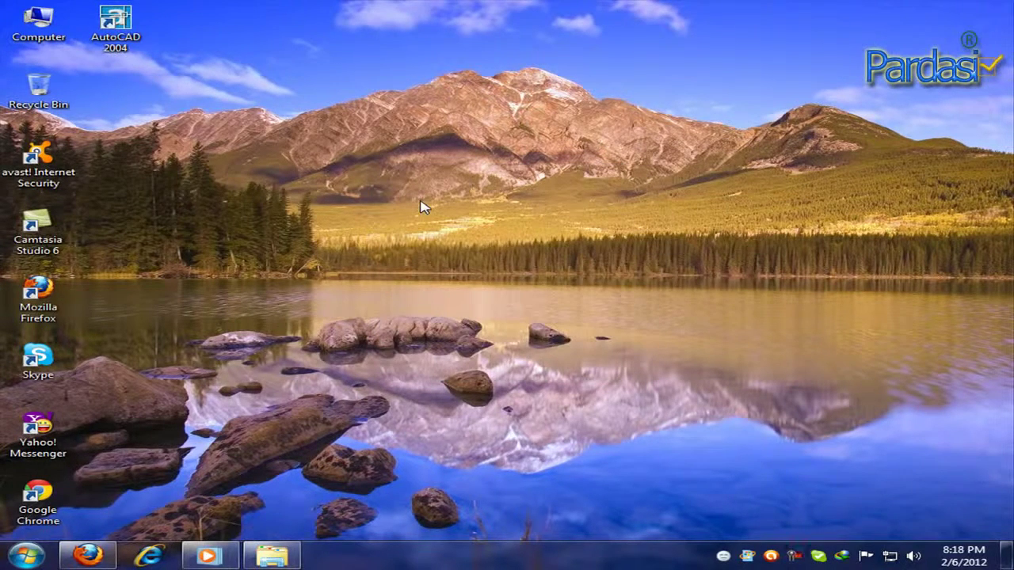
# Start AutoCAD 2004 and close the ET blocks, layers, standard and text toolbars and Tool Palettes.
pyautogui.doubleClick(129, 46)
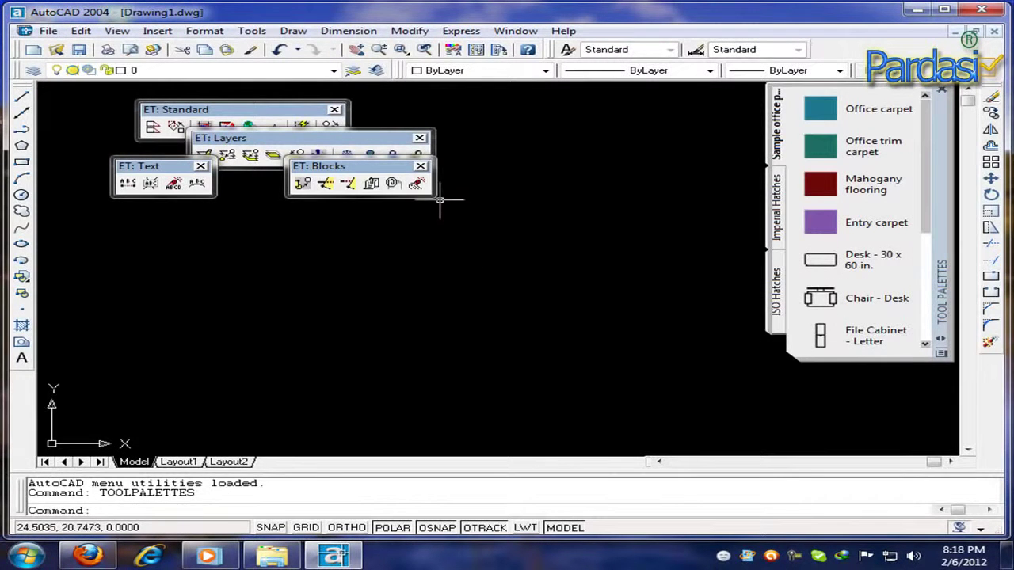
pyautogui.click(420, 166)
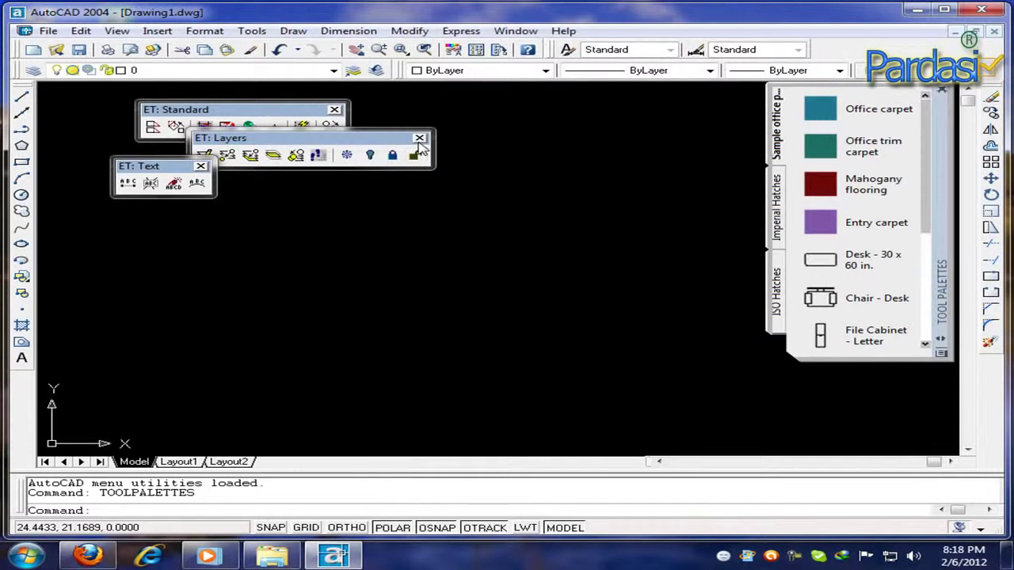
pyautogui.click(419, 138)
pyautogui.click(334, 110)
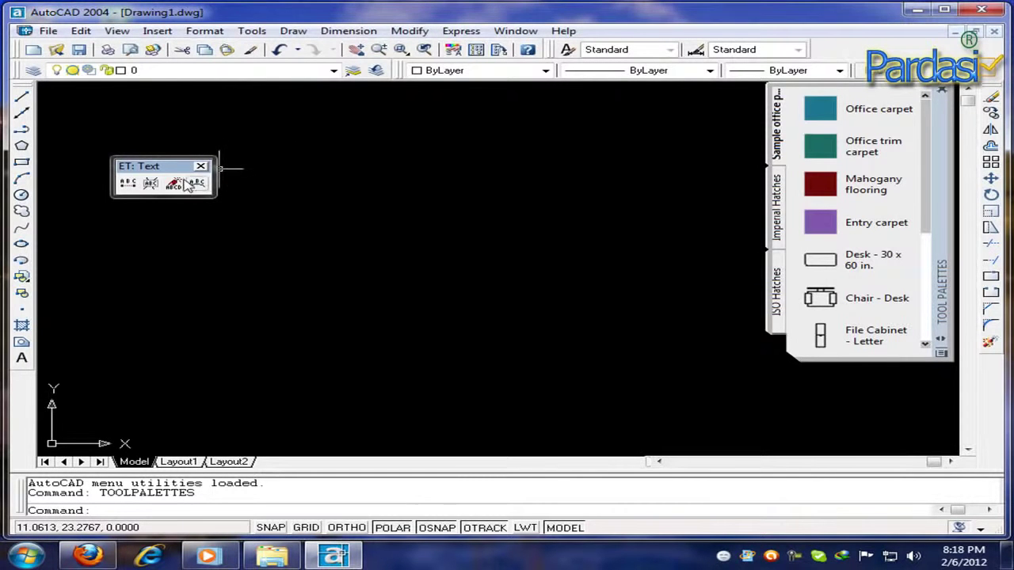
pyautogui.click(201, 166)
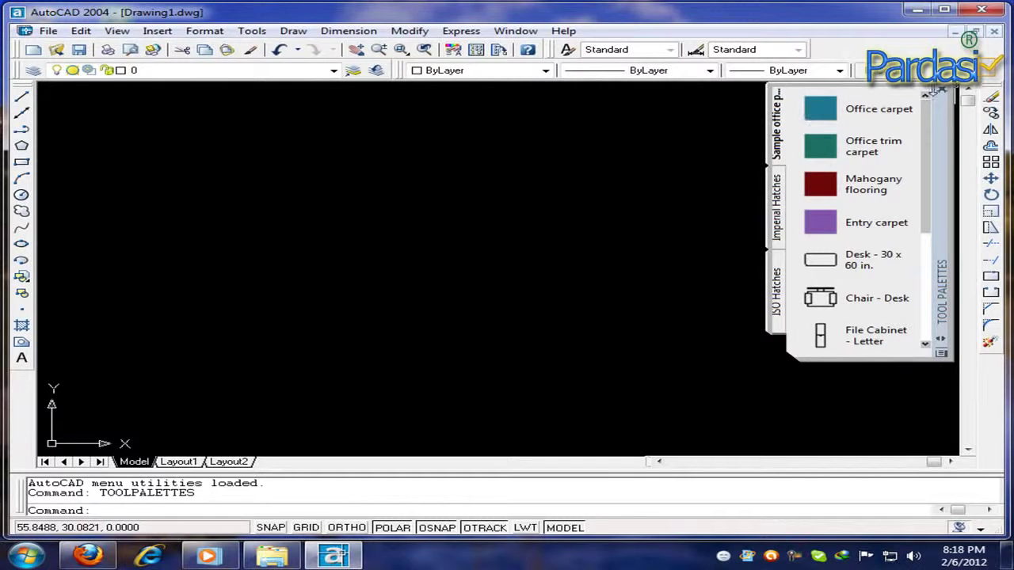
pyautogui.click(942, 91)
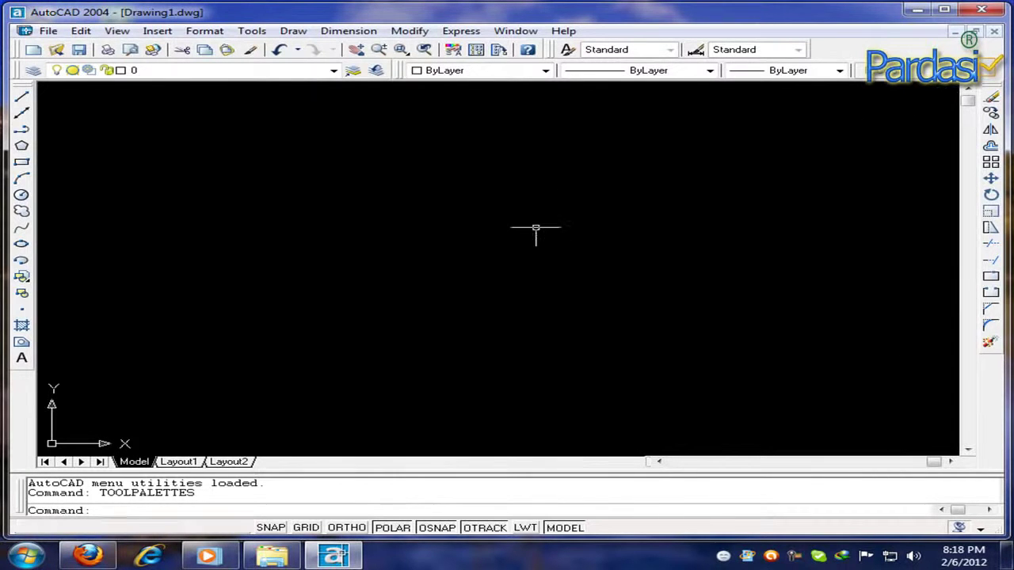
pyautogui.click(49, 32)
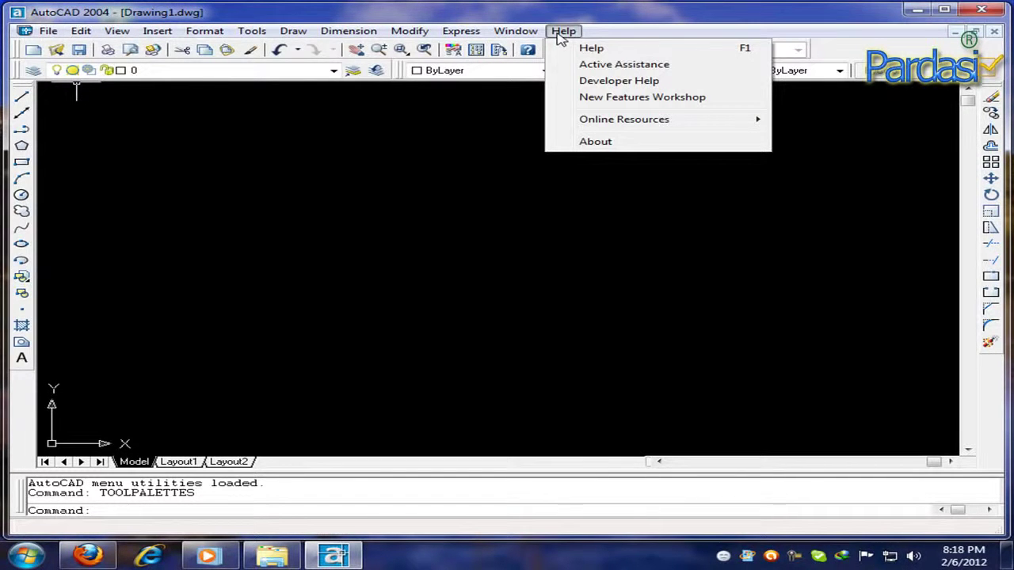
pyautogui.click(586, 230)
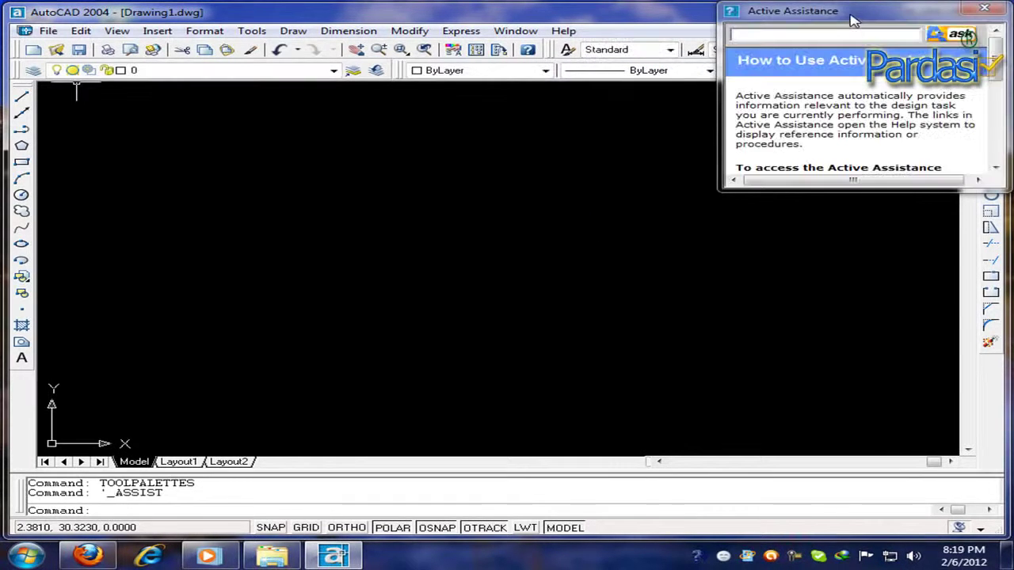
pyautogui.moveTo(851, 20); pyautogui.dragTo(649, 111)
pyautogui.moveTo(798, 155); pyautogui.dragTo(808, 215)
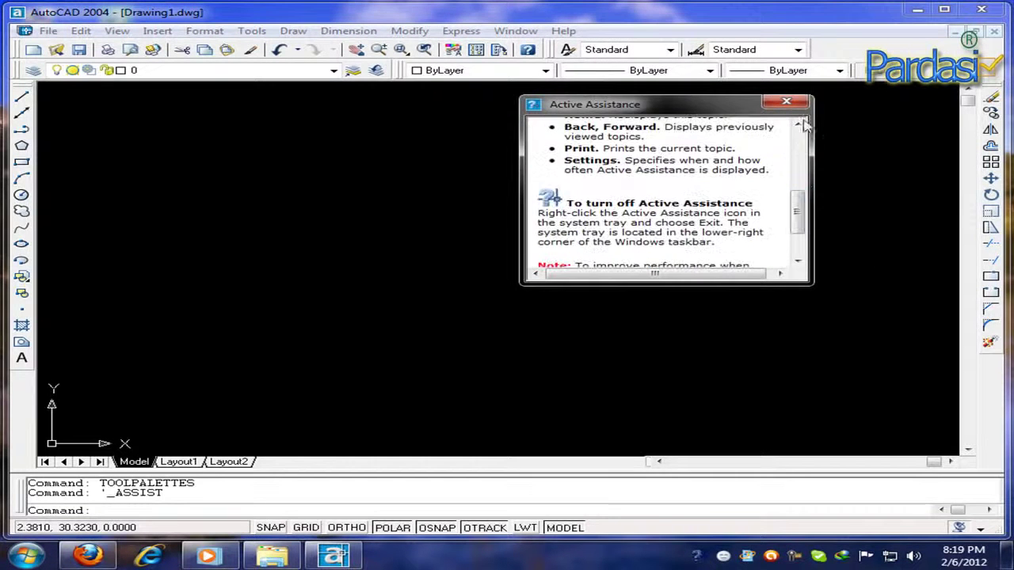
pyautogui.click(787, 100)
pyautogui.click(566, 35)
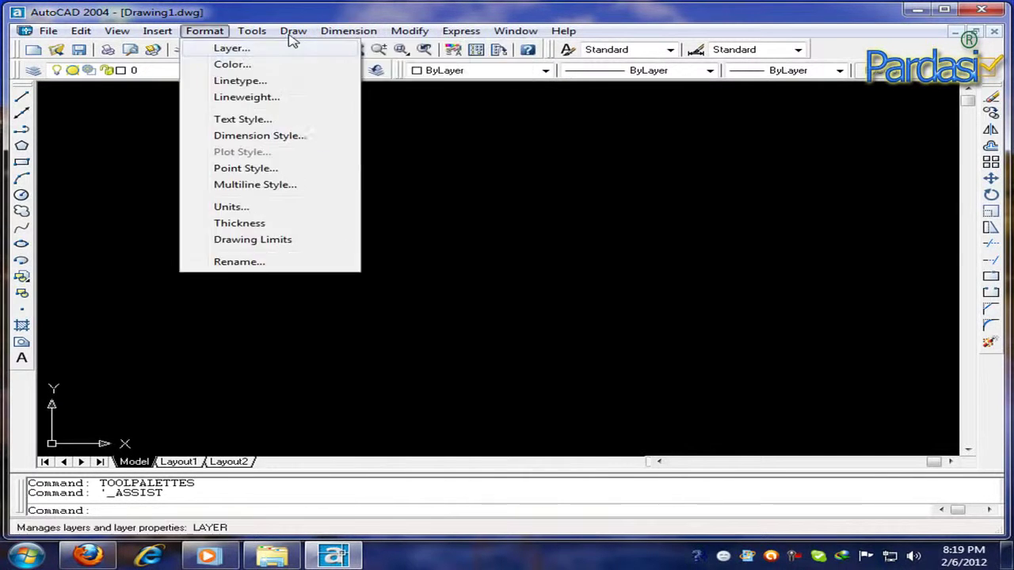
pyautogui.click(702, 15)
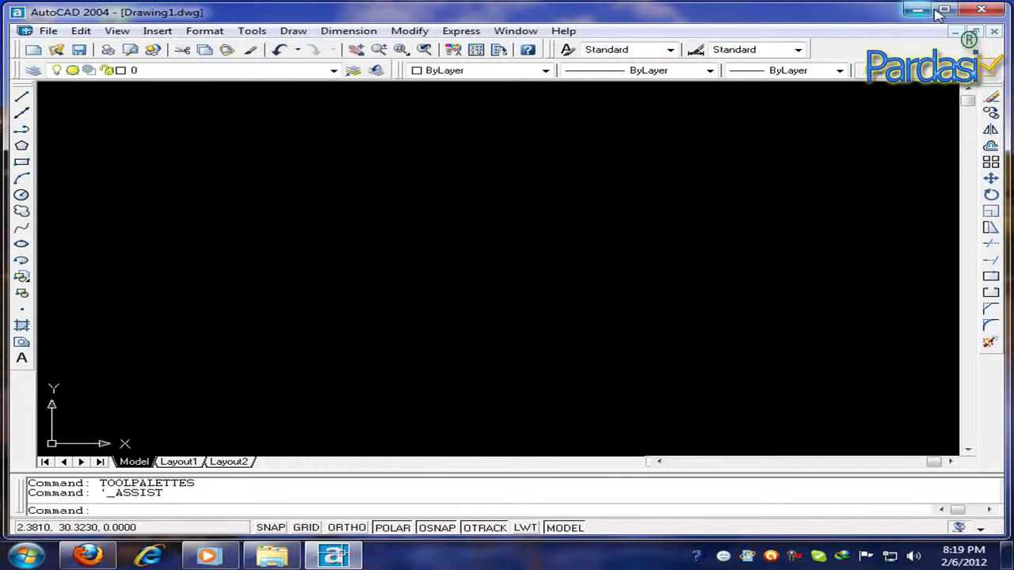
# Maximize the AutoCAD 2004 window to fill the screen.
pyautogui.click(943, 10)
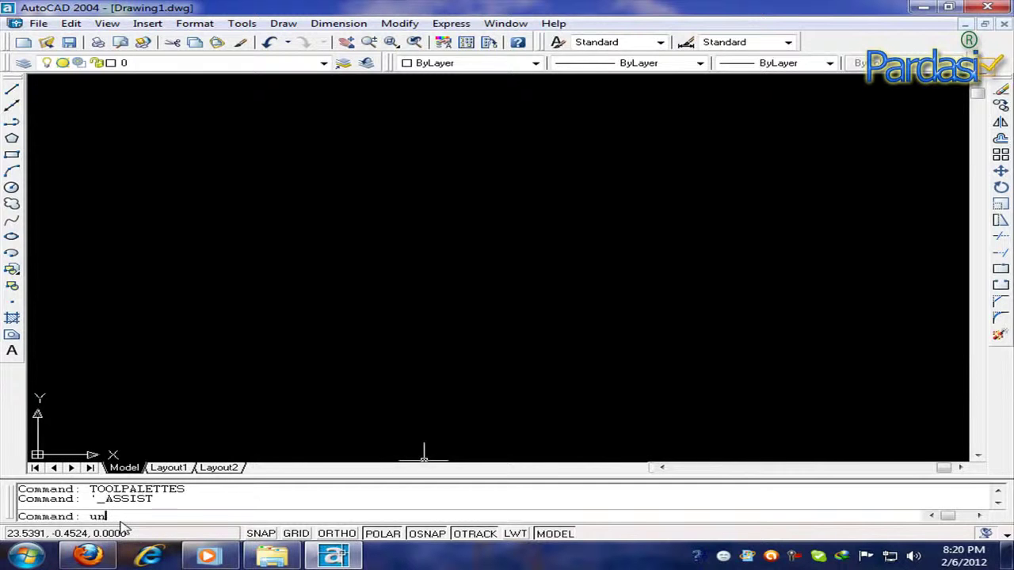
# Run the UNITS command, close the Active Assistance help panel, and reposition the Drawing Units dialog.
pyautogui.press('Return')
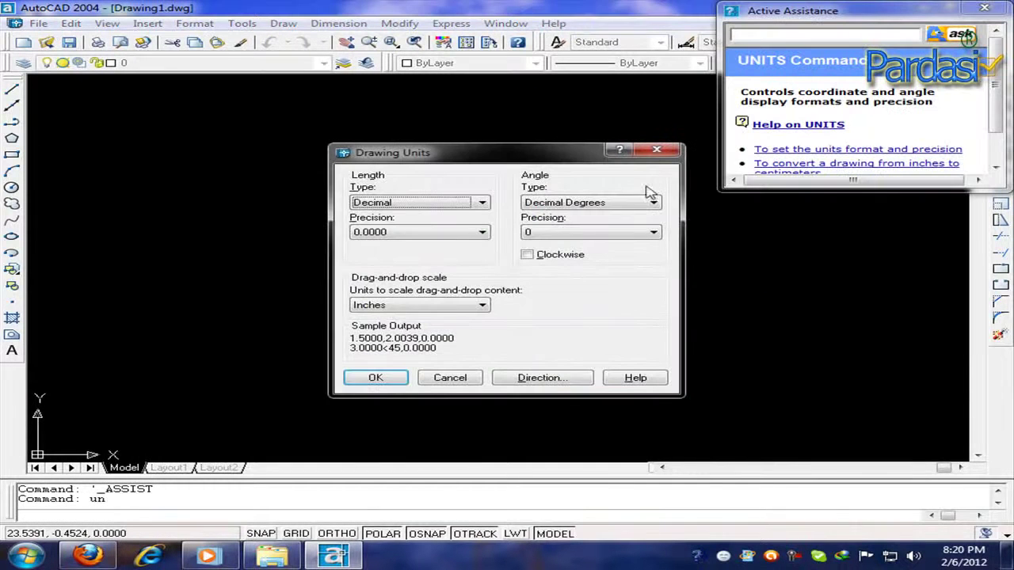
pyautogui.click(985, 10)
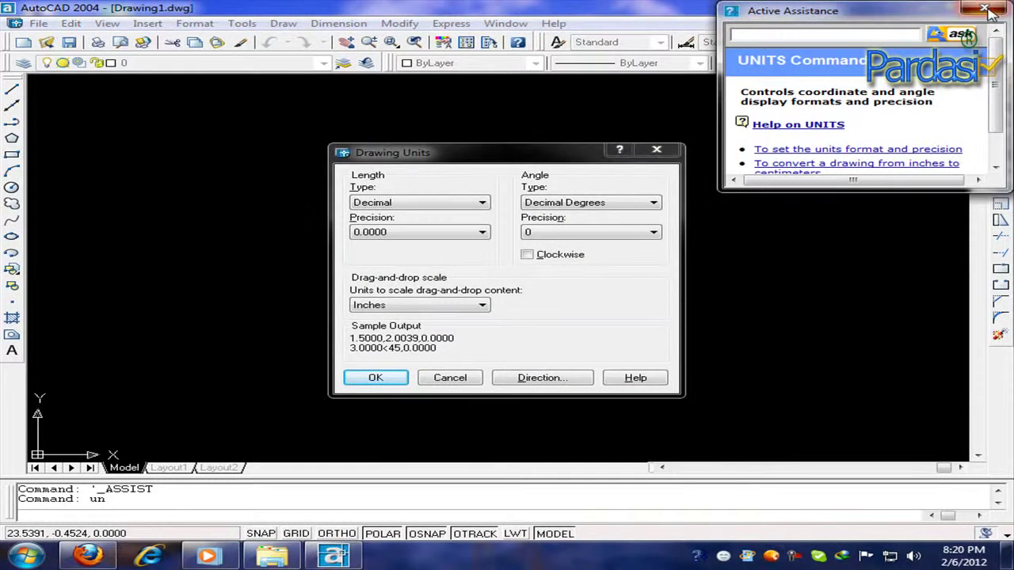
pyautogui.click(986, 9)
pyautogui.moveTo(525, 159); pyautogui.dragTo(519, 142)
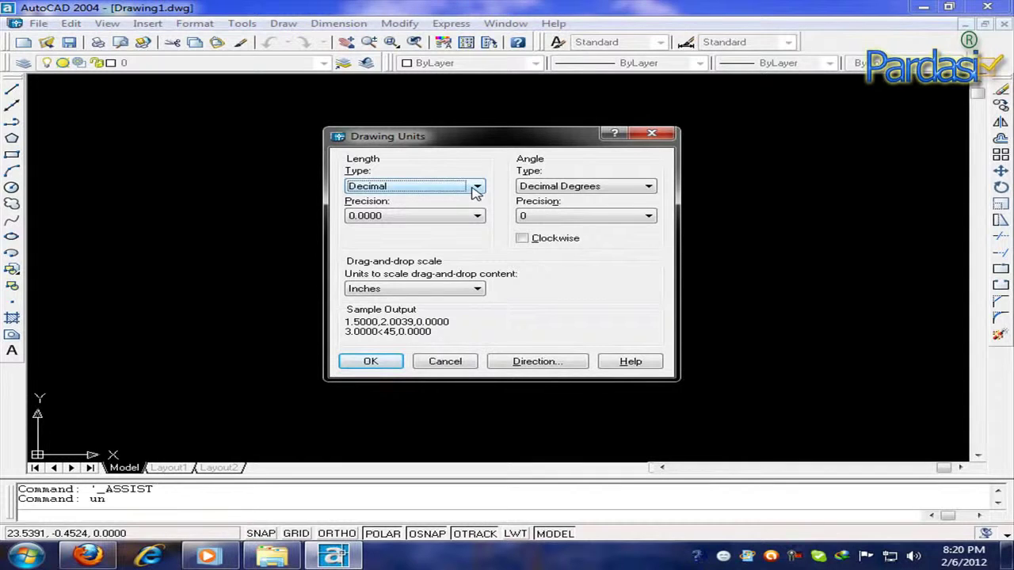
# Set length units to Architectural with 0'-0 1/4" precision and apply them.
pyautogui.click(476, 187)
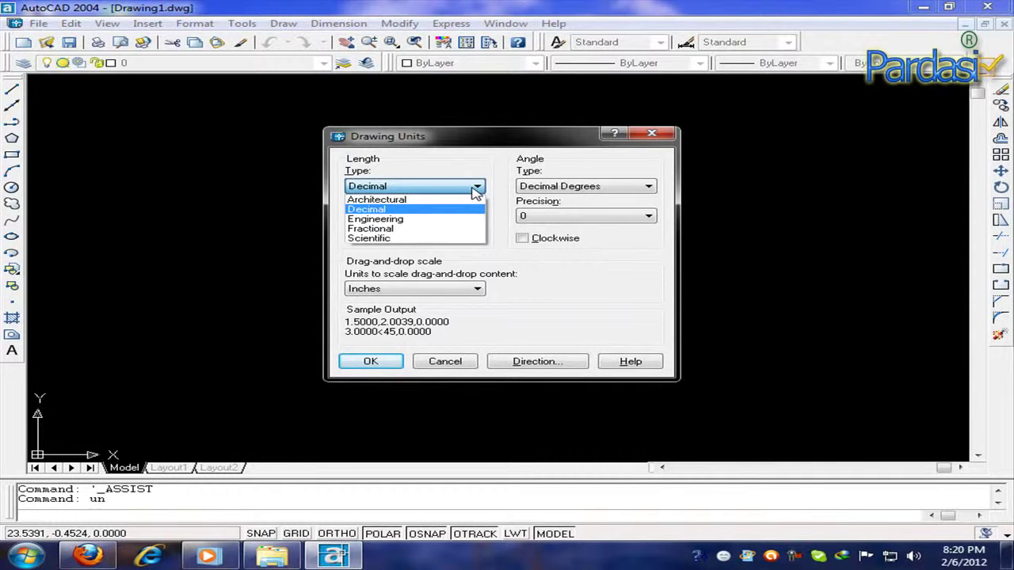
pyautogui.click(430, 207)
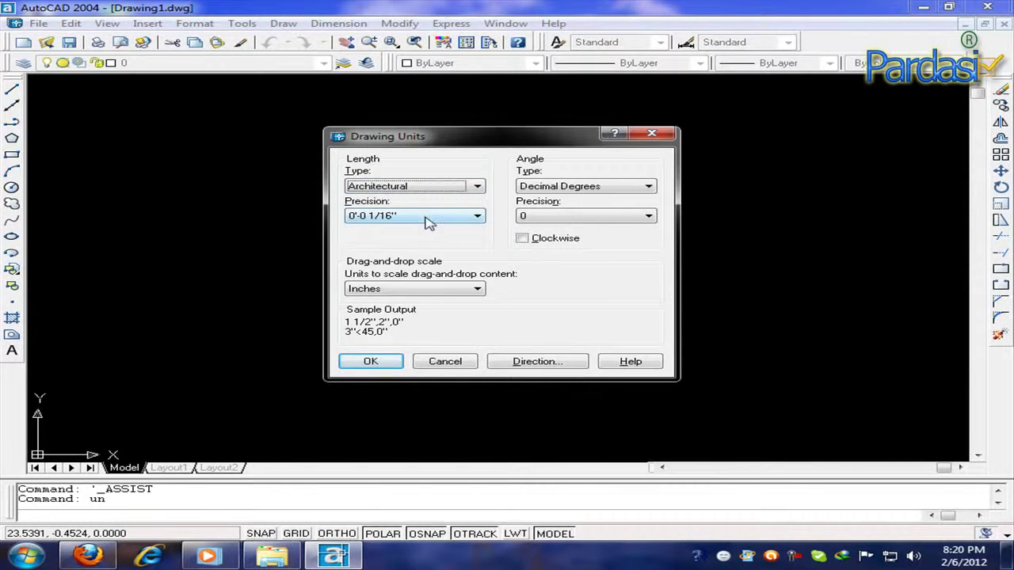
pyautogui.click(428, 219)
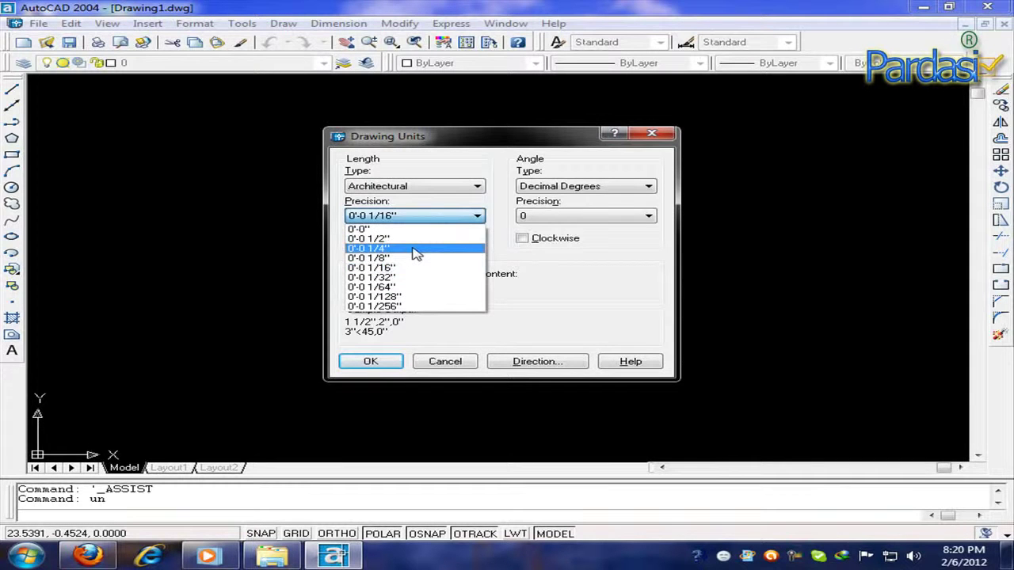
pyautogui.click(416, 249)
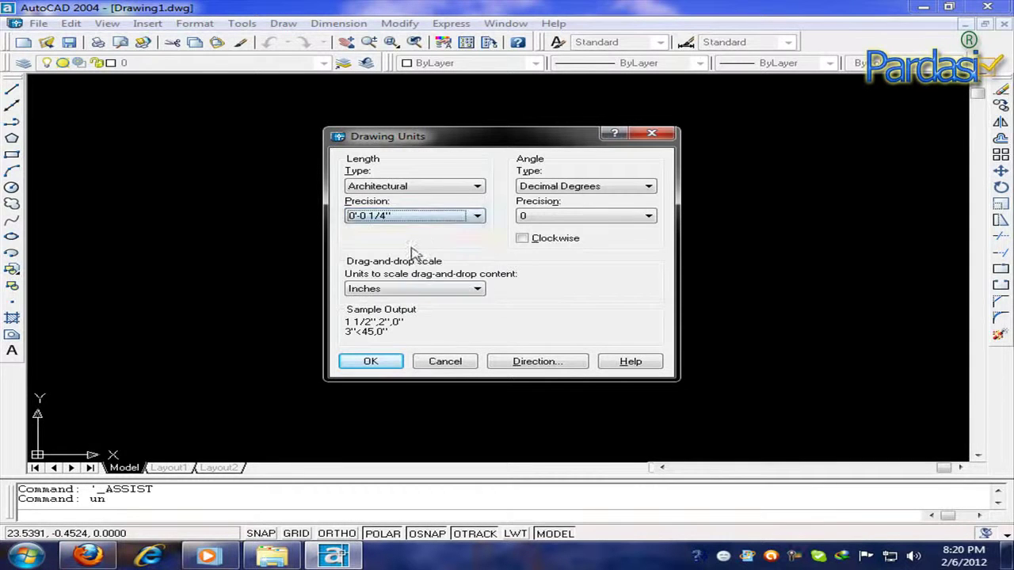
pyautogui.click(372, 363)
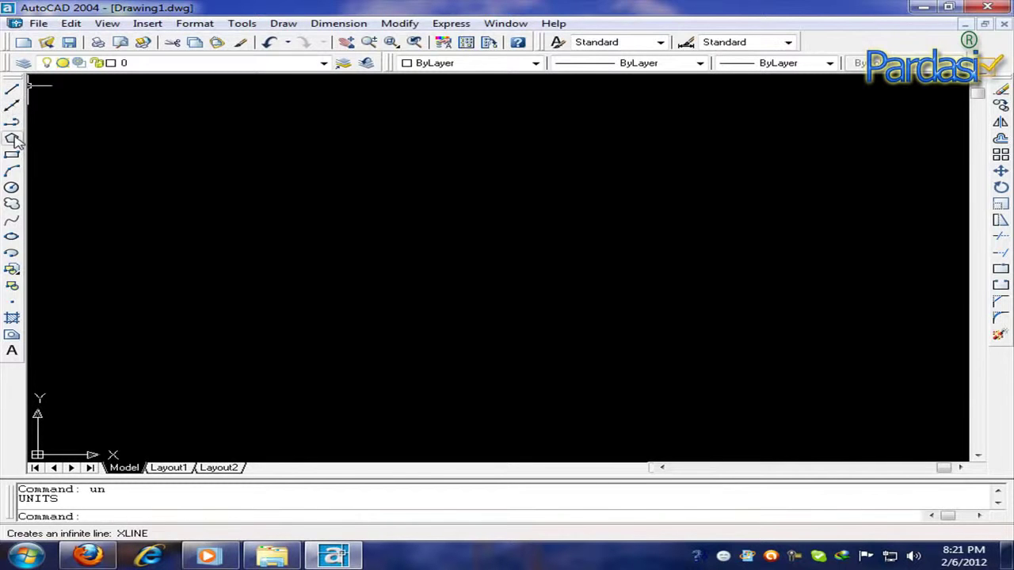
# Start the LINE command, then dismiss the LINE help page, script error and Active Assistance panel.
pyautogui.click(13, 91)
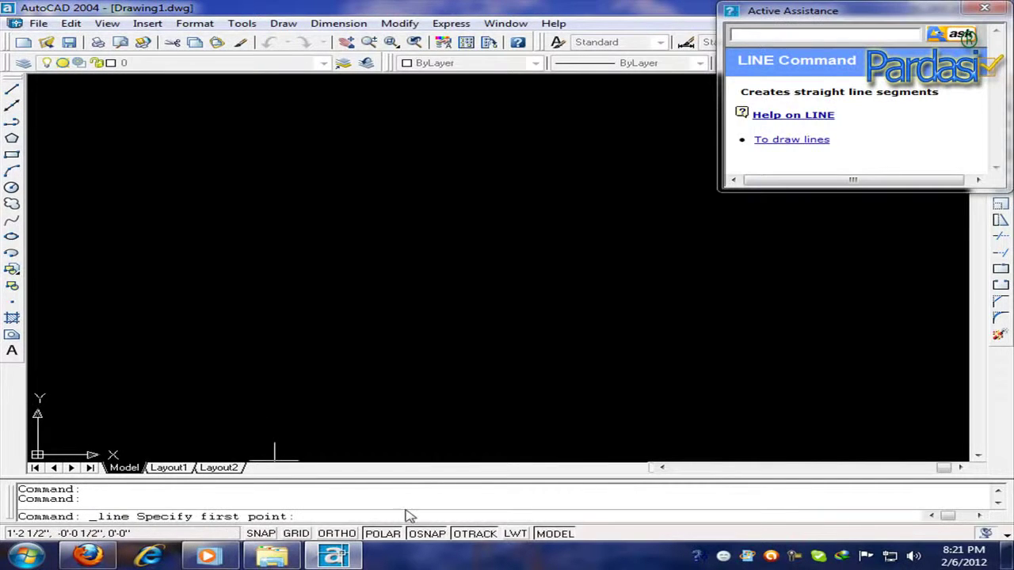
pyautogui.click(919, 47)
pyautogui.click(776, 114)
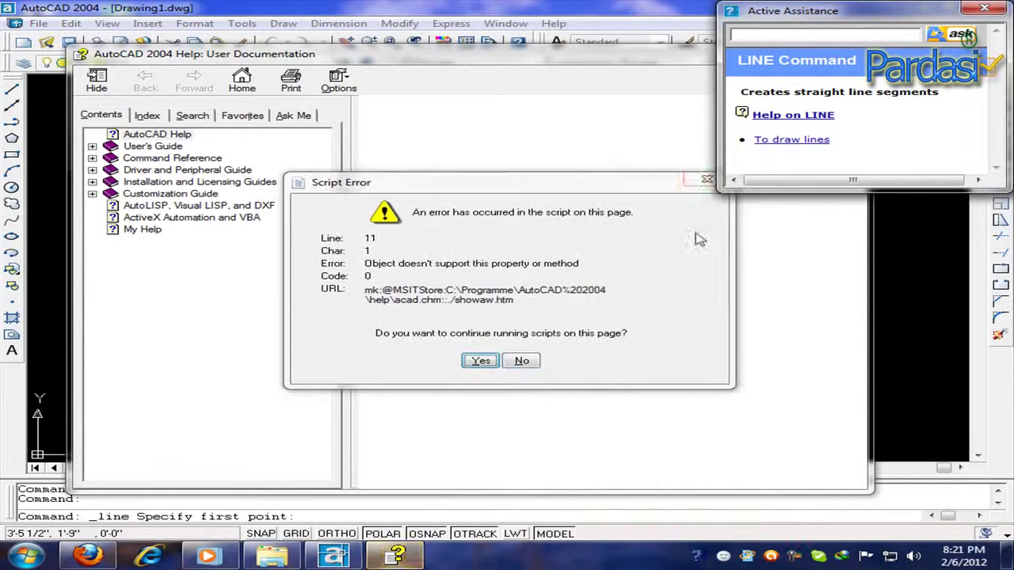
pyautogui.click(708, 179)
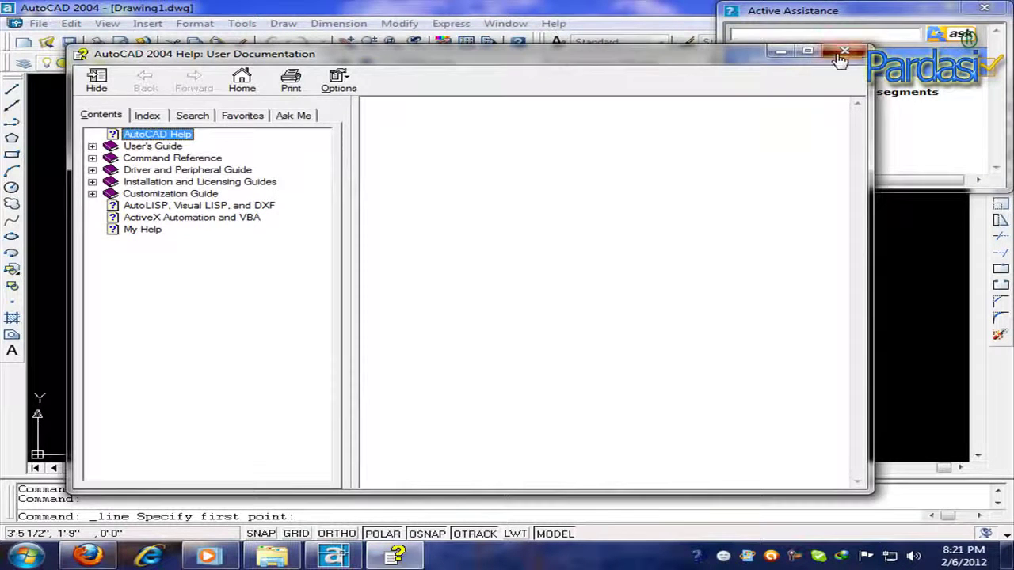
pyautogui.click(843, 53)
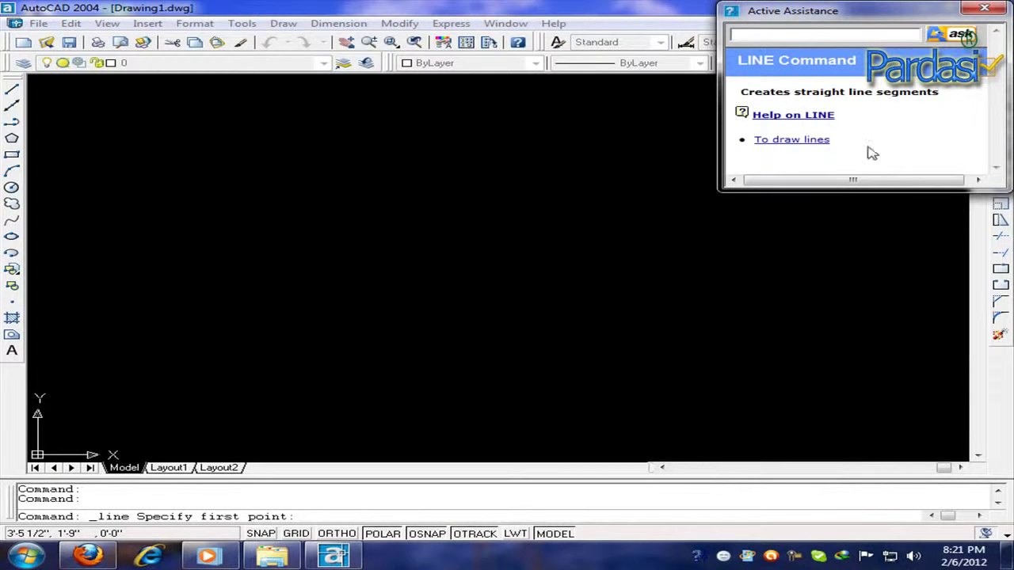
pyautogui.click(985, 9)
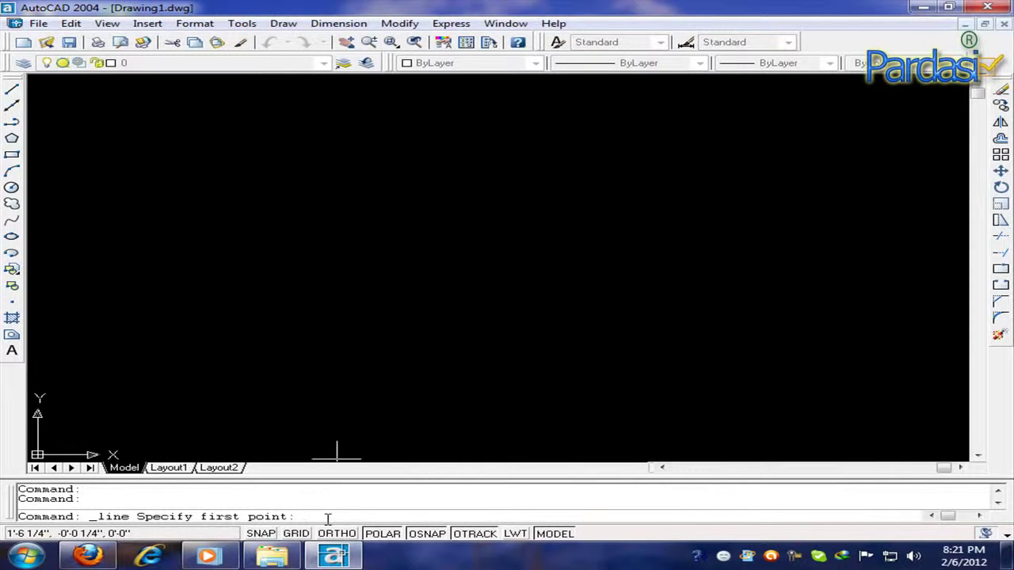
pyautogui.write('1')
# Place the square's first corner and draw the 5-unit bottom side.
pyautogui.press('Return')
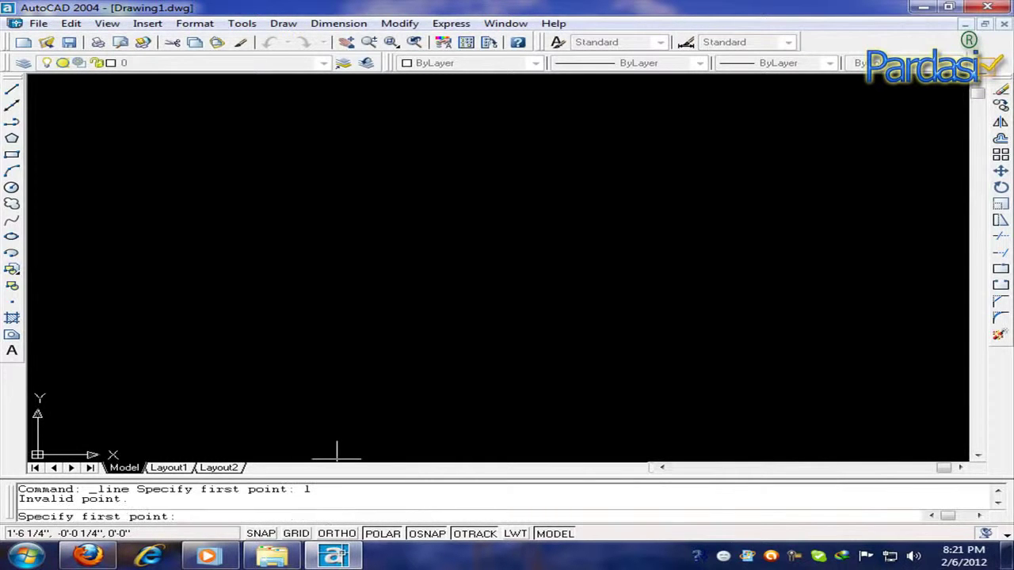
pyautogui.click(207, 279)
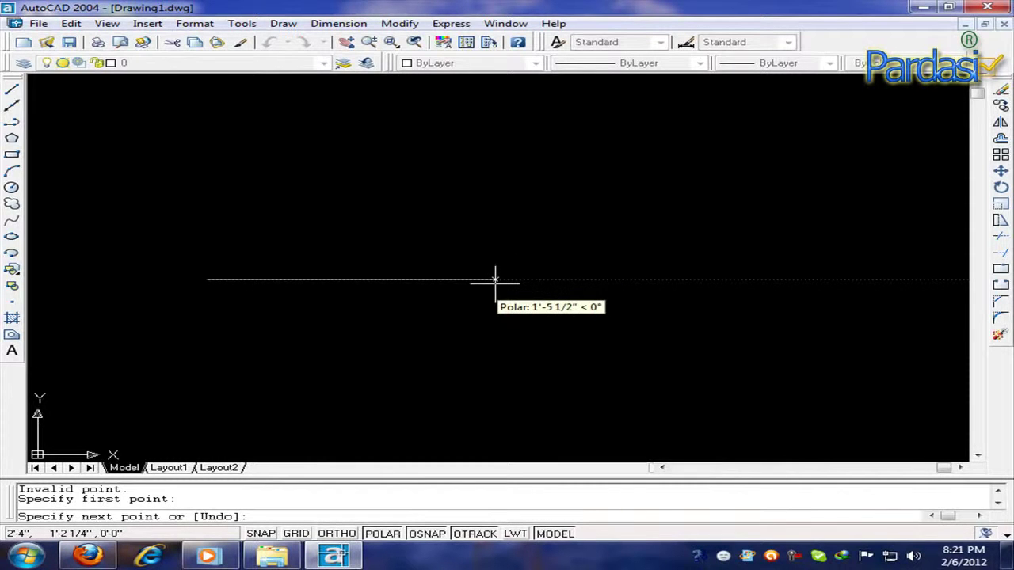
pyautogui.write('5')
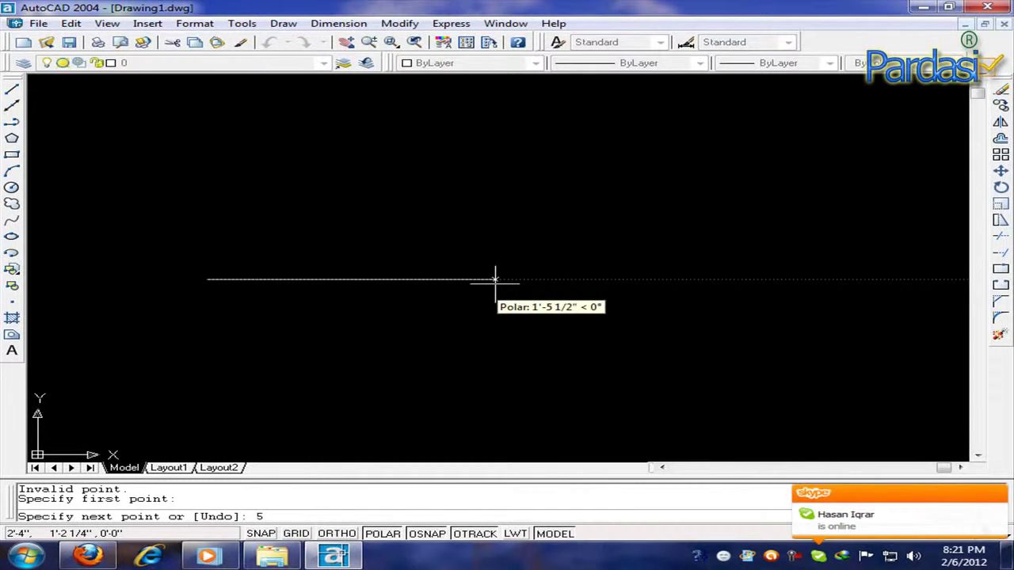
pyautogui.press('Return')
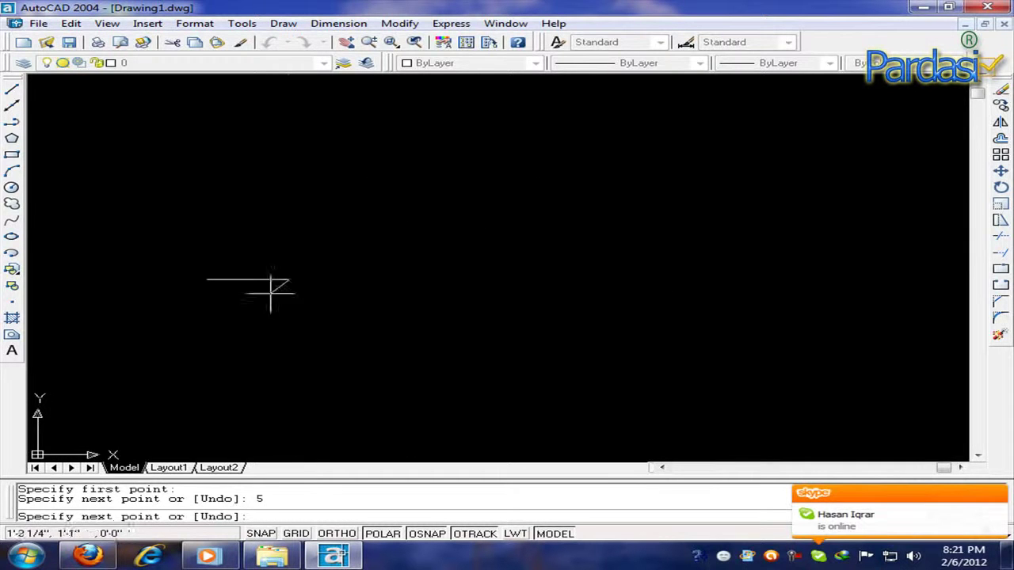
# Draw the 5-unit right and top sides, undoing a crooked right side, then end LINE.
pyautogui.scroll(3, 291, 315)
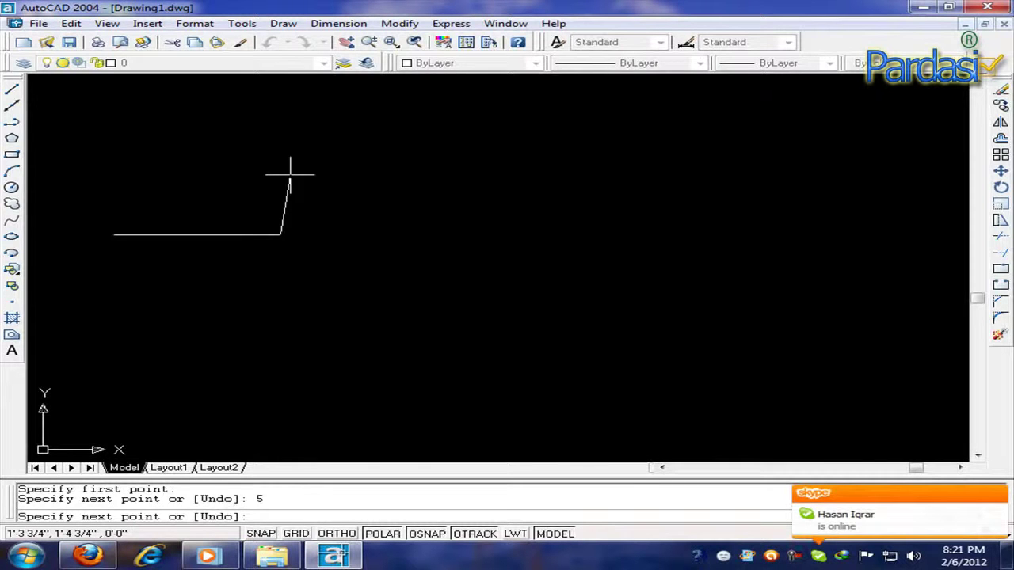
pyautogui.write('5')
pyautogui.press('Return')
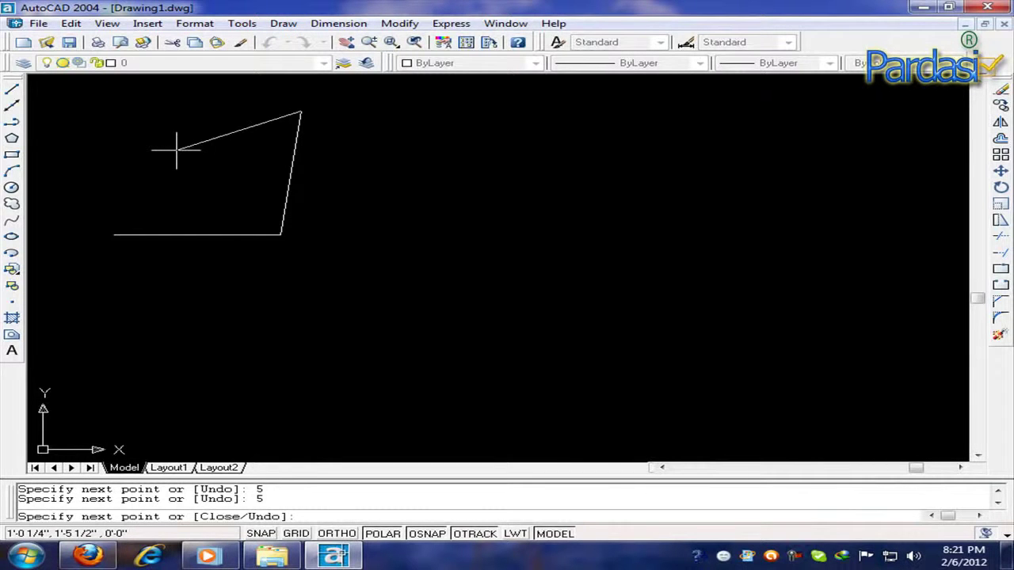
pyautogui.write('u')
pyautogui.press('Return')
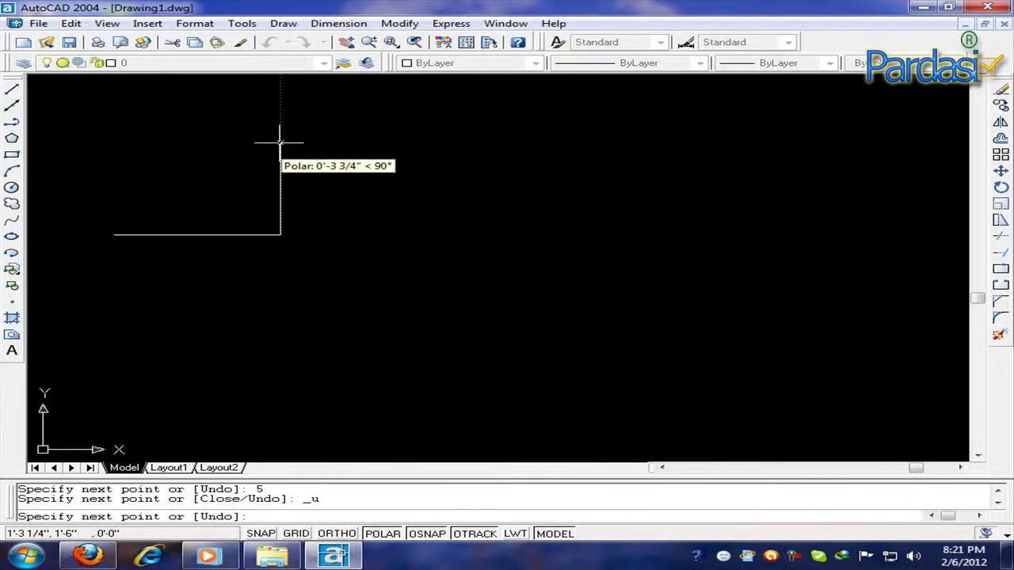
pyautogui.press('Return')
pyautogui.write('5')
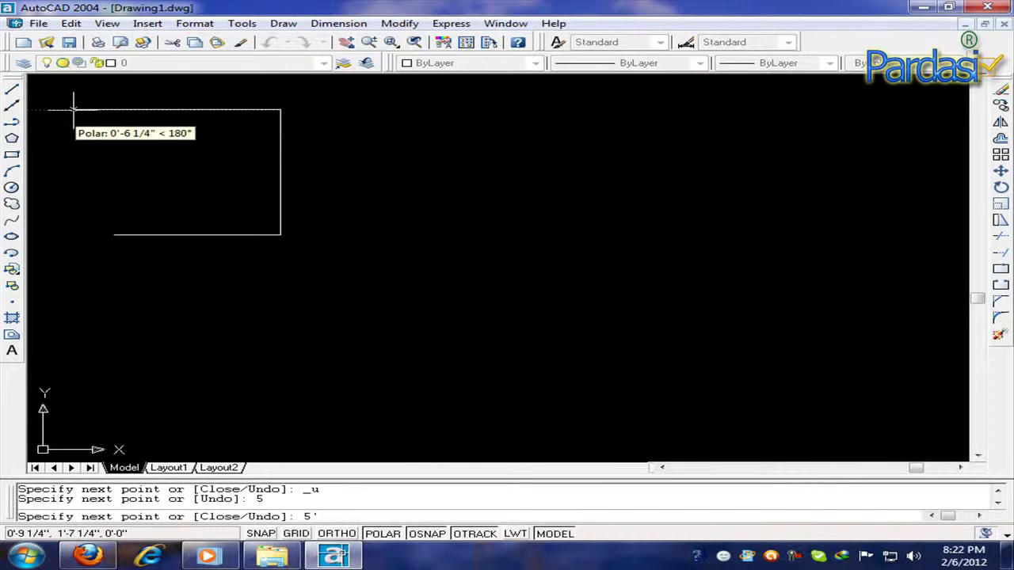
pyautogui.press('Return')
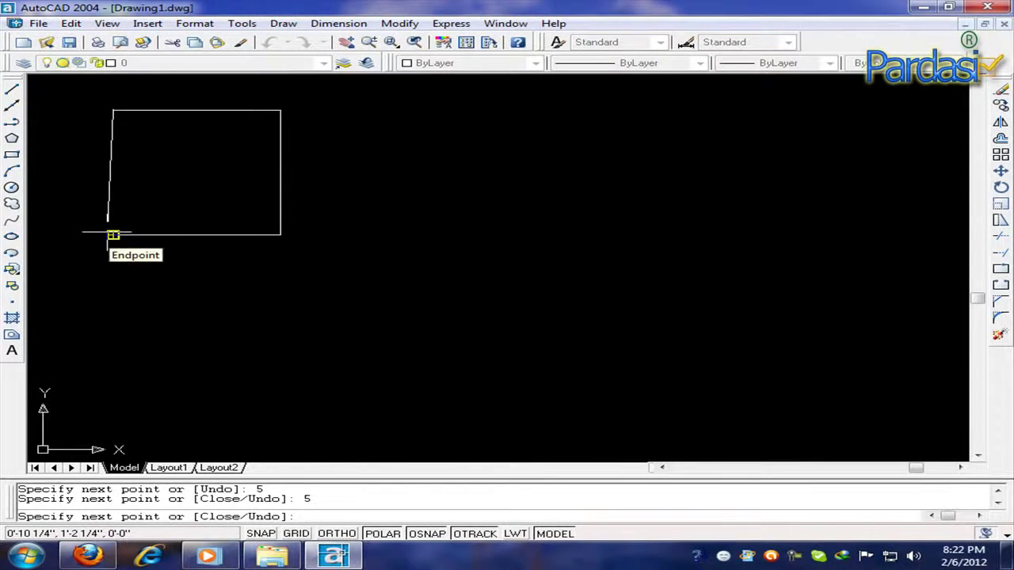
pyautogui.press('Return')
pyautogui.press('Return')
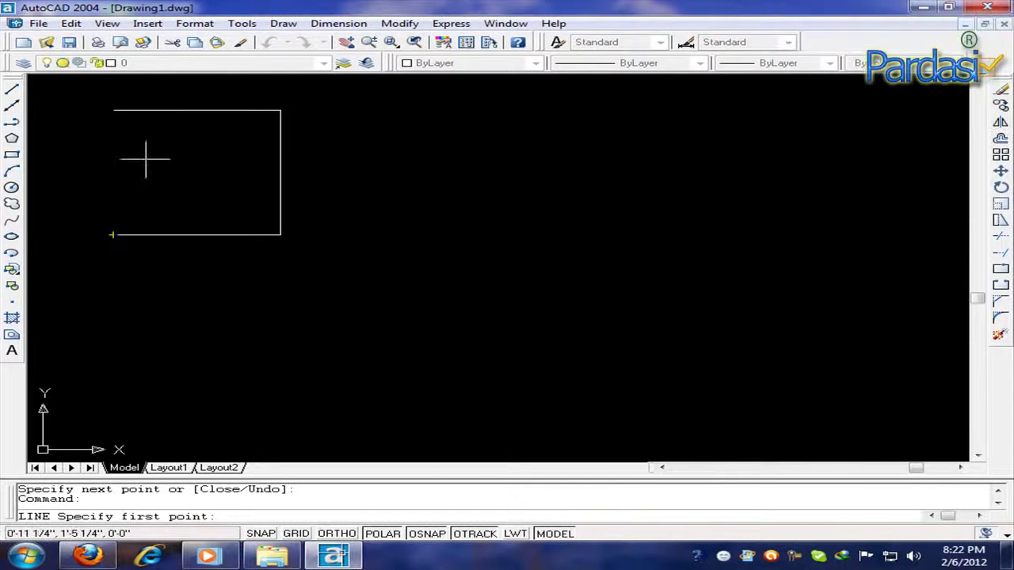
# Draw the left side from the lower-left corner to the top-left corner to close the square.
pyautogui.click(113, 235)
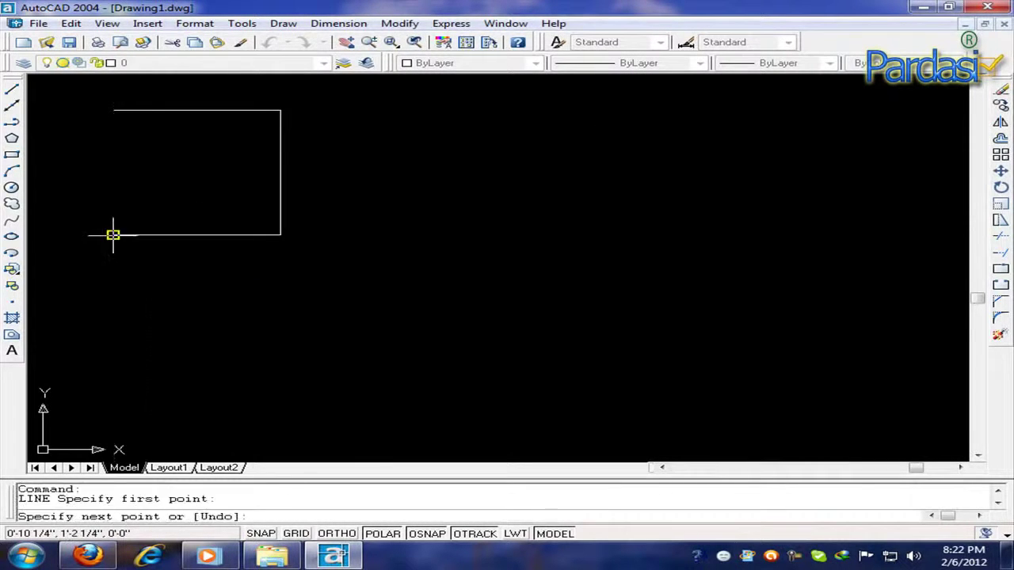
pyautogui.click(113, 110)
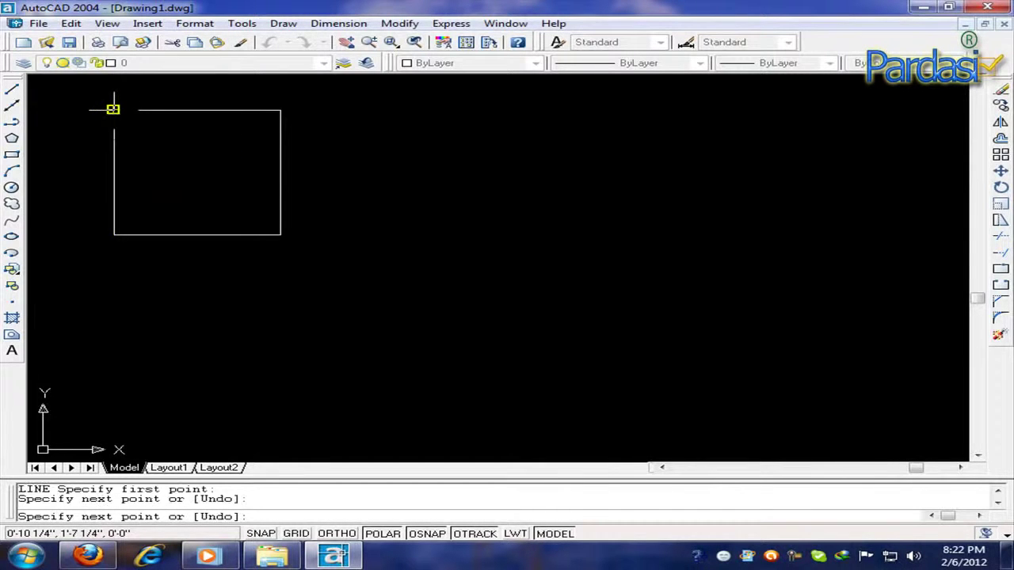
pyautogui.press('Return')
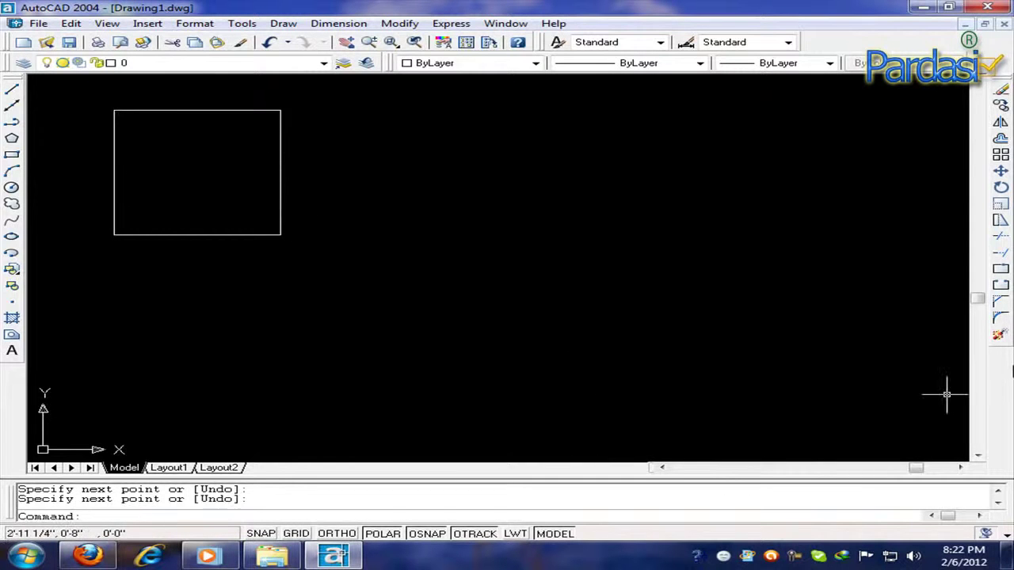
# Pan the view slightly, then minimise AutoCAD to show the Windows desktop.
pyautogui.moveTo(977, 299); pyautogui.dragTo(977, 288)
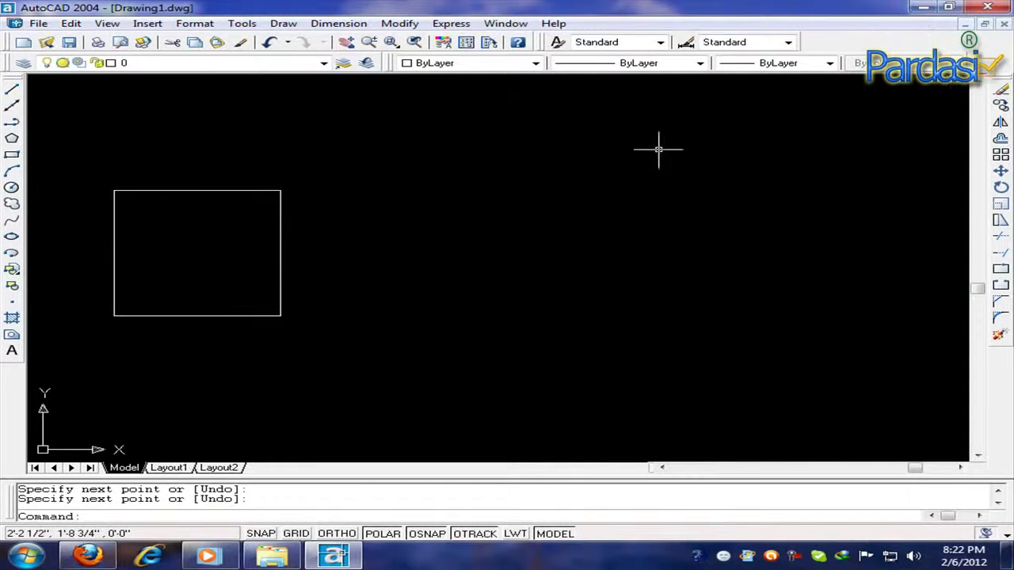
pyautogui.click(920, 7)
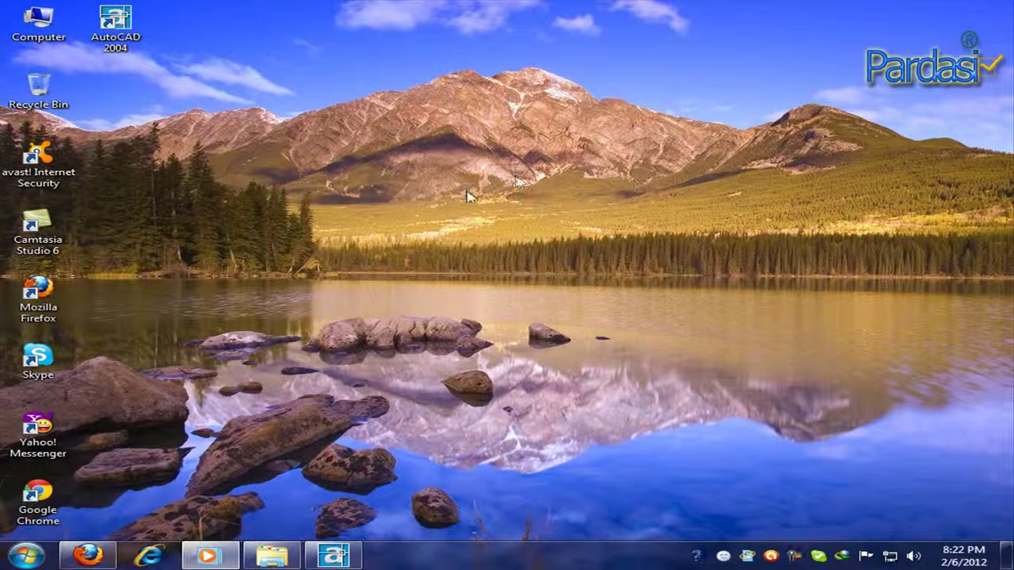